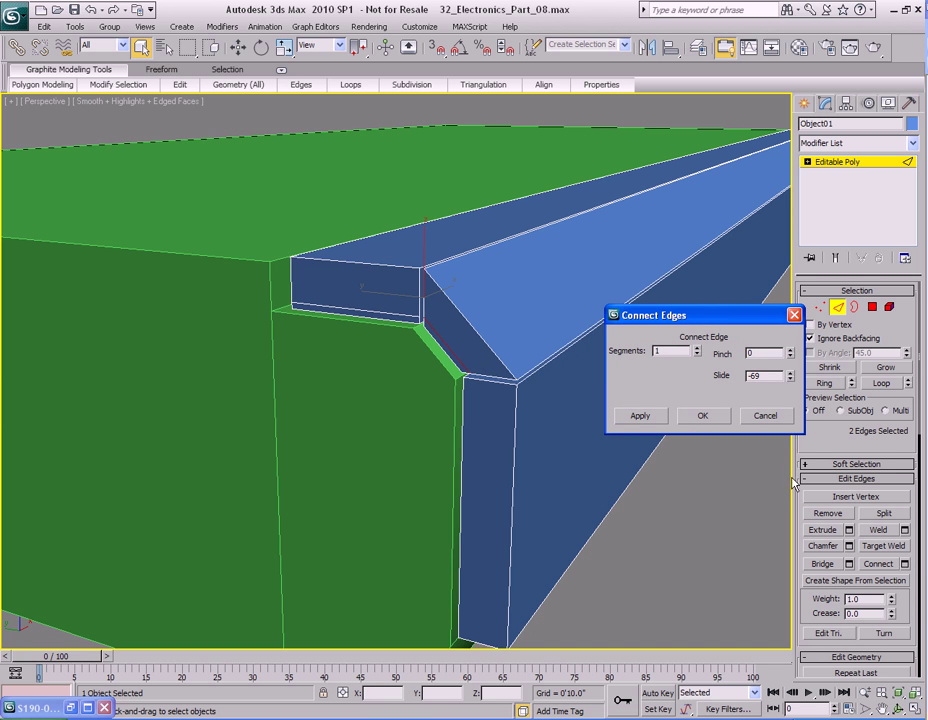
Step: Connect the edges near the corner end of the angled and vertical trim pieces with one segment and a slide of about -69
click(701, 418)
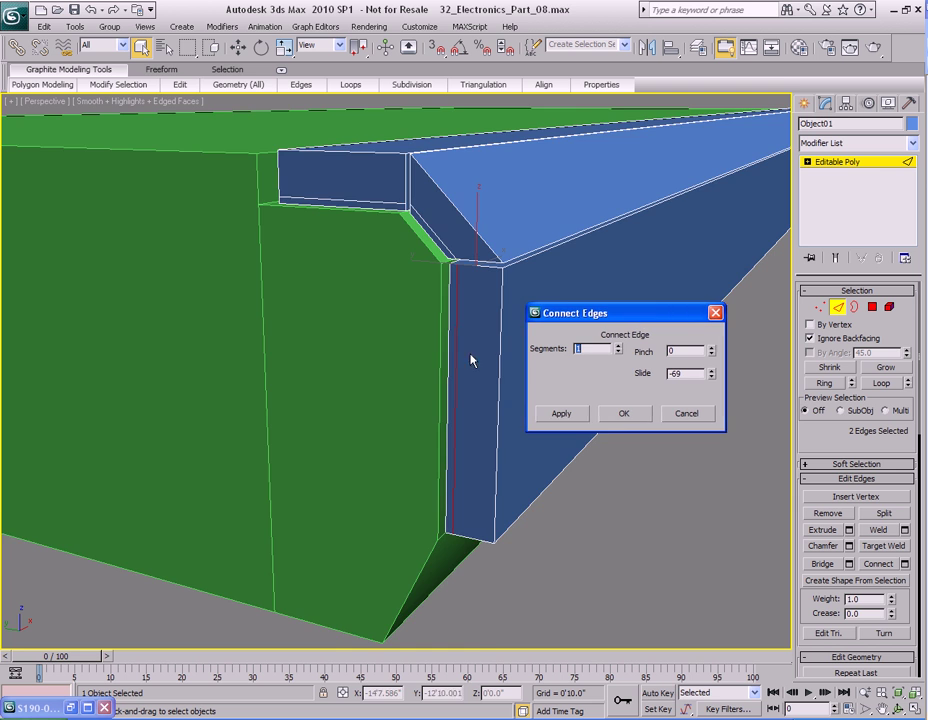
middle_drag(472, 362, 418, 356)
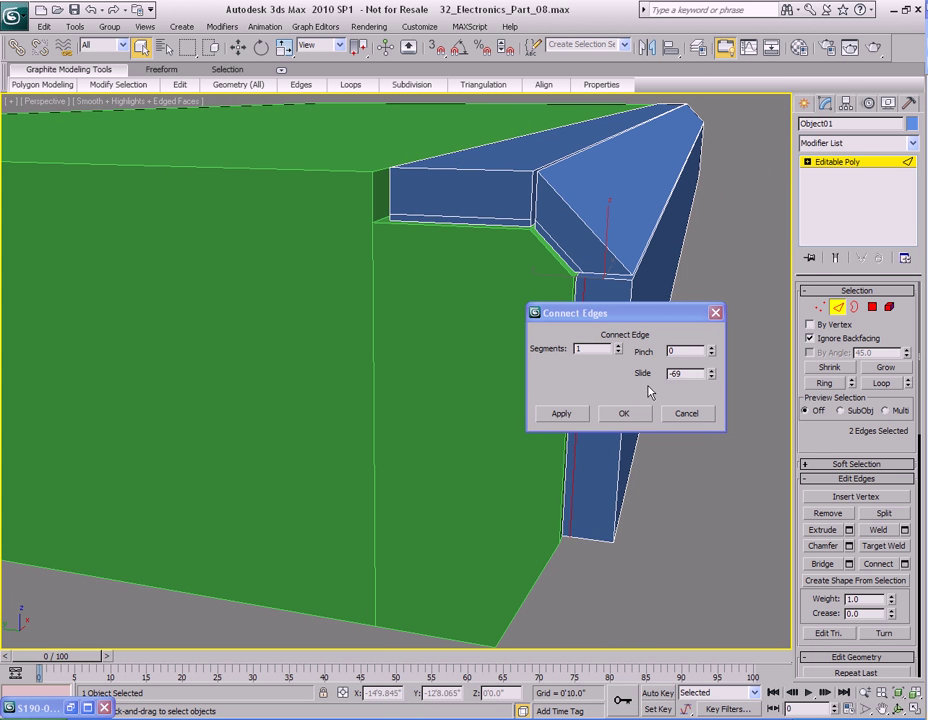
drag(711, 376, 712, 379)
click(623, 413)
mouse_move(613, 414)
middle_down()
mouse_move(607, 344)
mouse_move(615, 397)
middle_up()
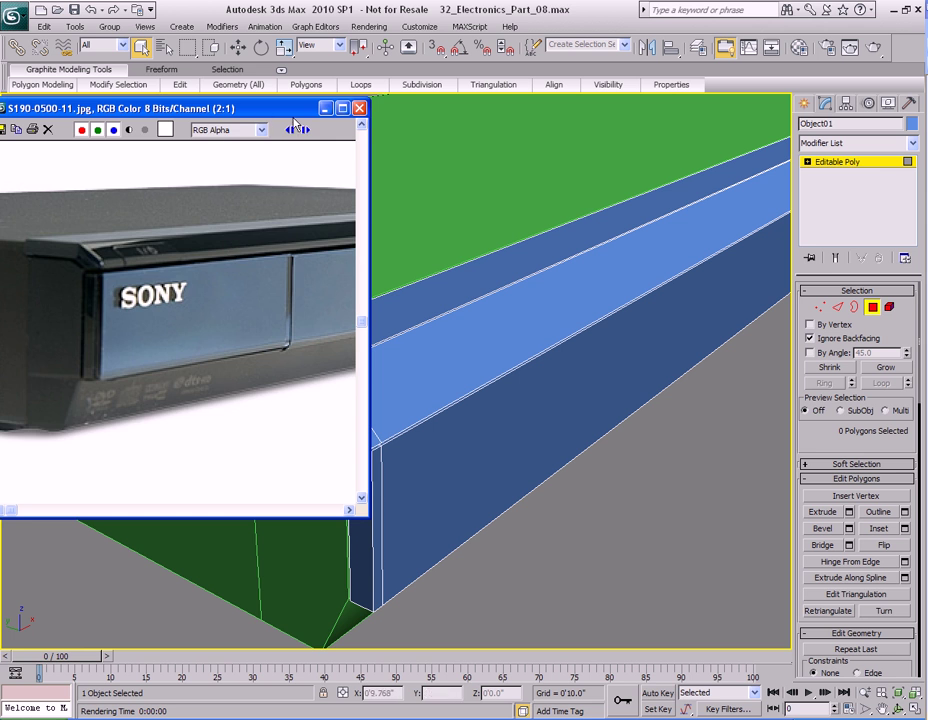
Step: Browse the Blu-ray player's reference photos for details of the front trim
click(306, 131)
click(306, 131)
click(306, 131)
click(306, 131)
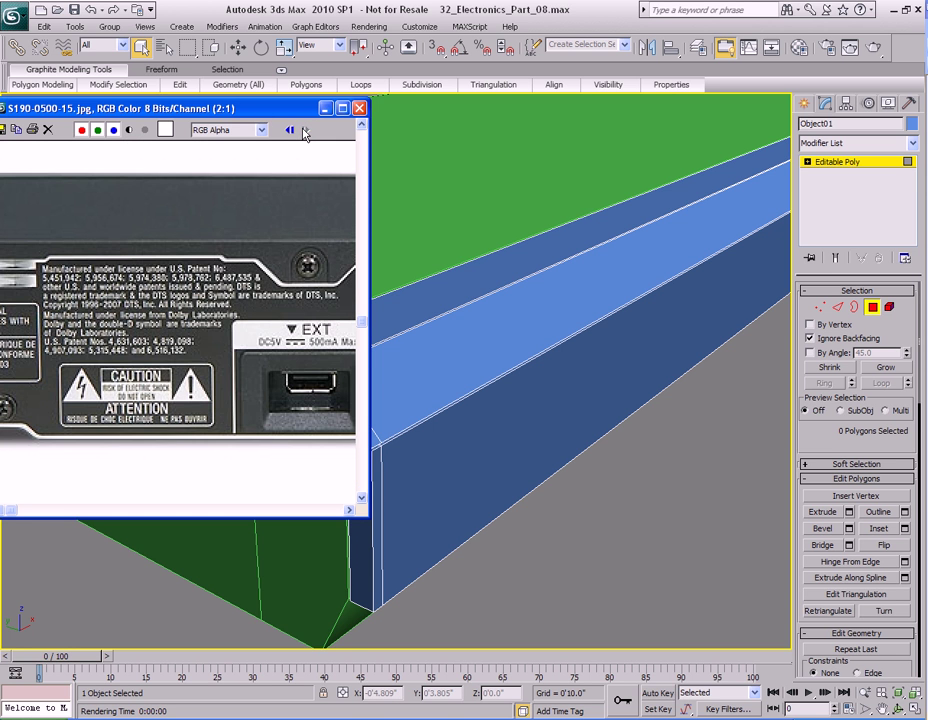
click(289, 130)
click(289, 130)
click(289, 130)
click(289, 130)
click(289, 130)
click(289, 130)
click(289, 130)
click(289, 130)
click(289, 130)
click(289, 130)
click(289, 130)
scroll(245, 307, down, 1)
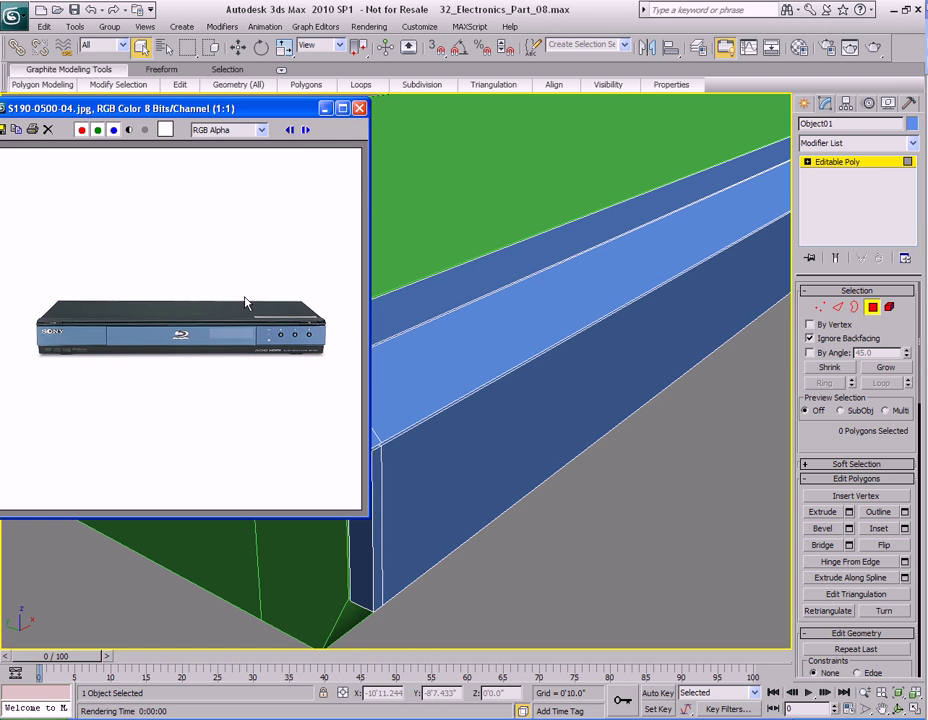
Step: Examine the small buttons on the sloped front trim in the overall and close-up reference photos
click(306, 130)
click(306, 130)
click(306, 130)
click(289, 130)
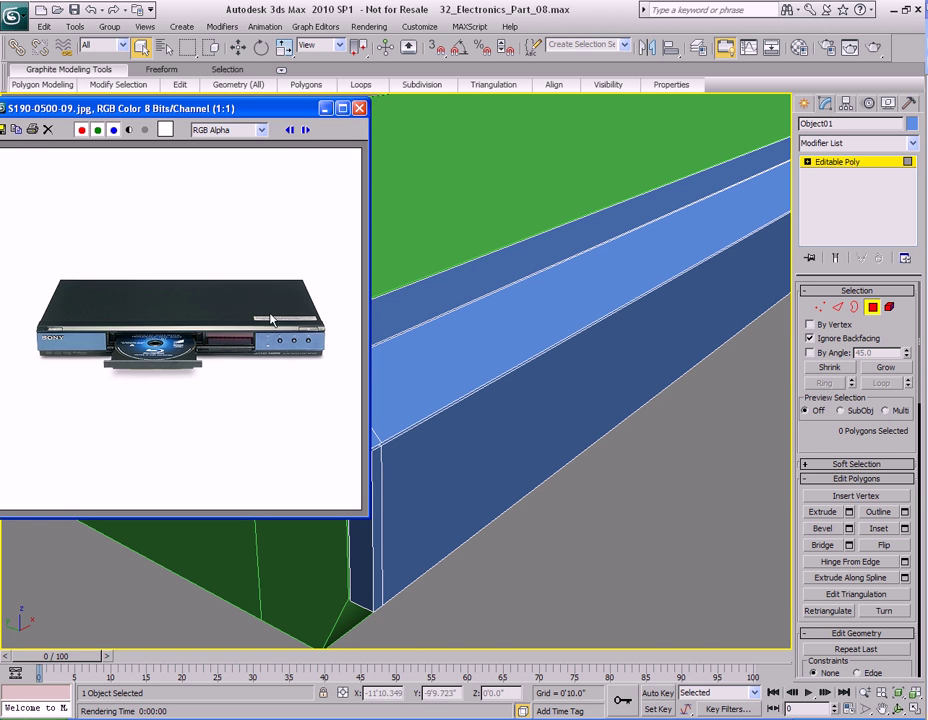
scroll(272, 333, up, 1)
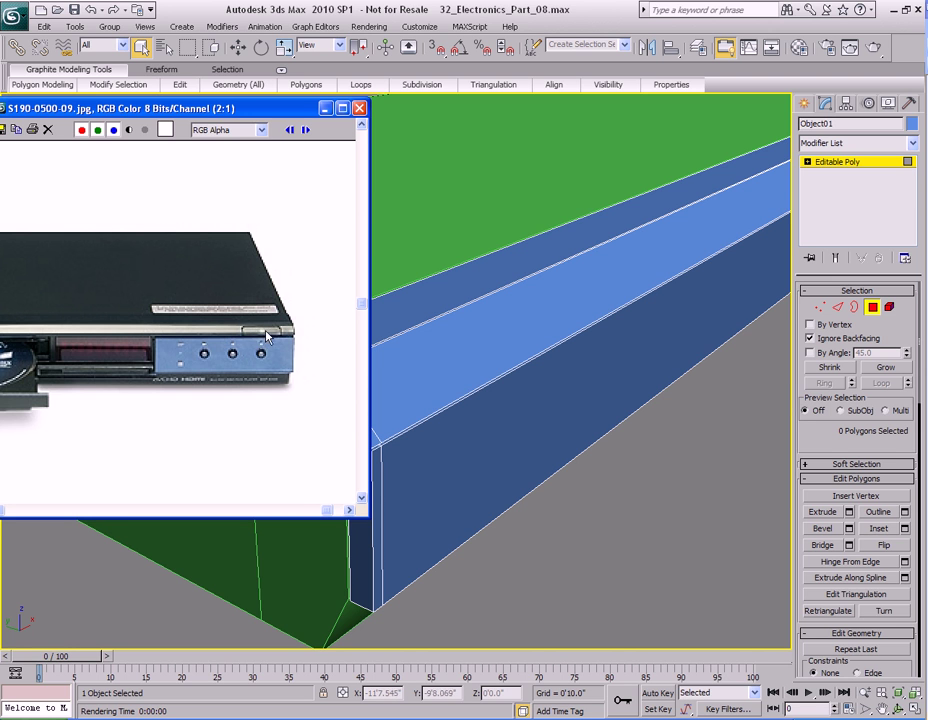
scroll(268, 333, up, 1)
scroll(320, 312, down, 2)
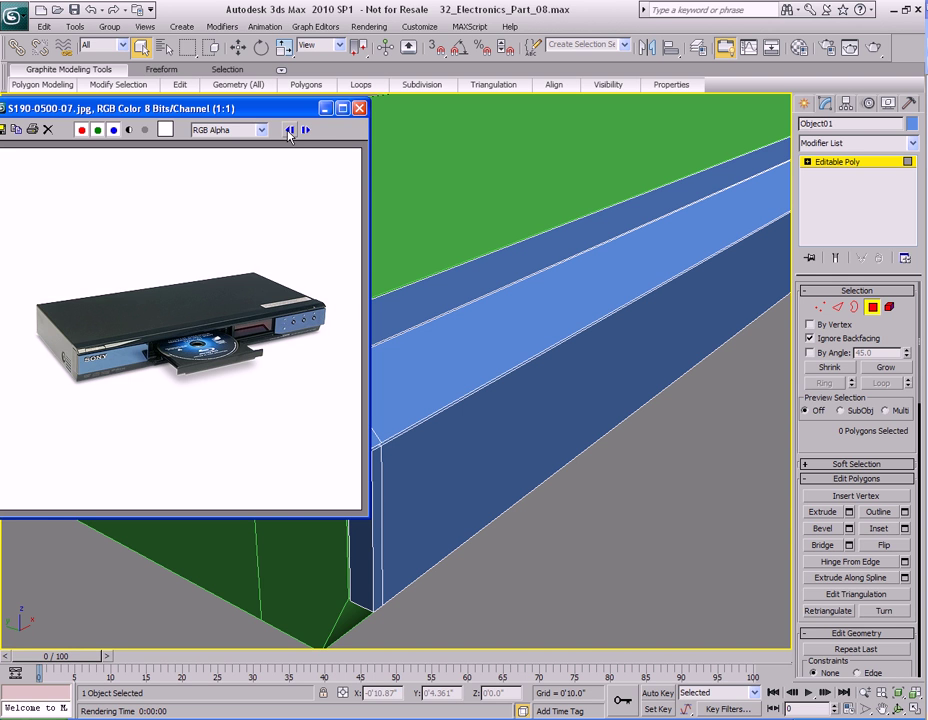
click(289, 130)
click(289, 130)
click(289, 130)
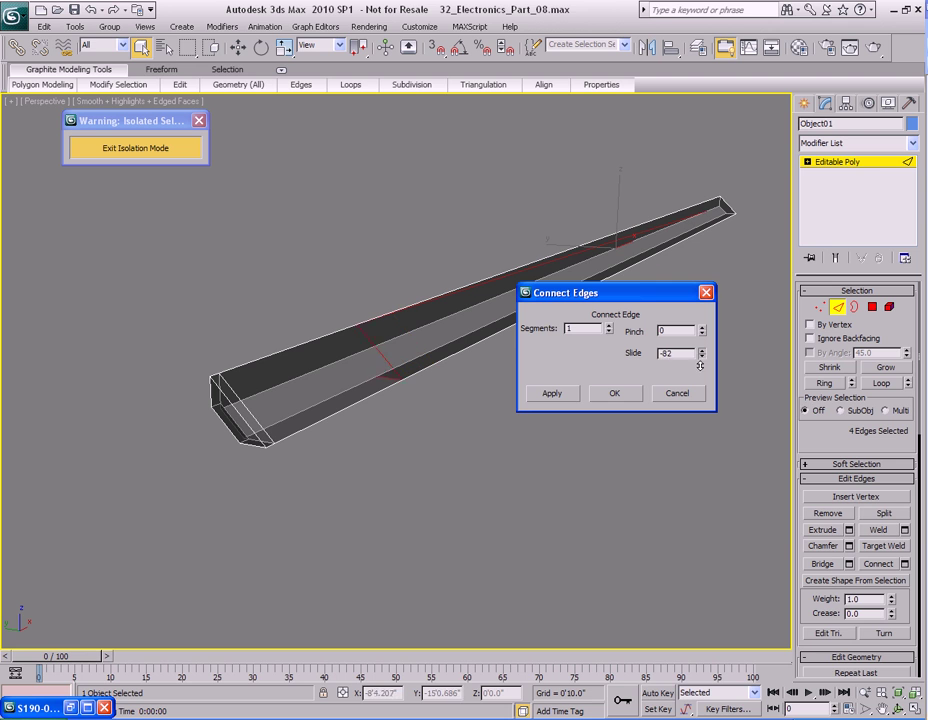
Step: Connect the four selected lengthwise edges of the isolated sloped trim with one segment at slide 0
drag(698, 356, 698, 360)
double_click(687, 355)
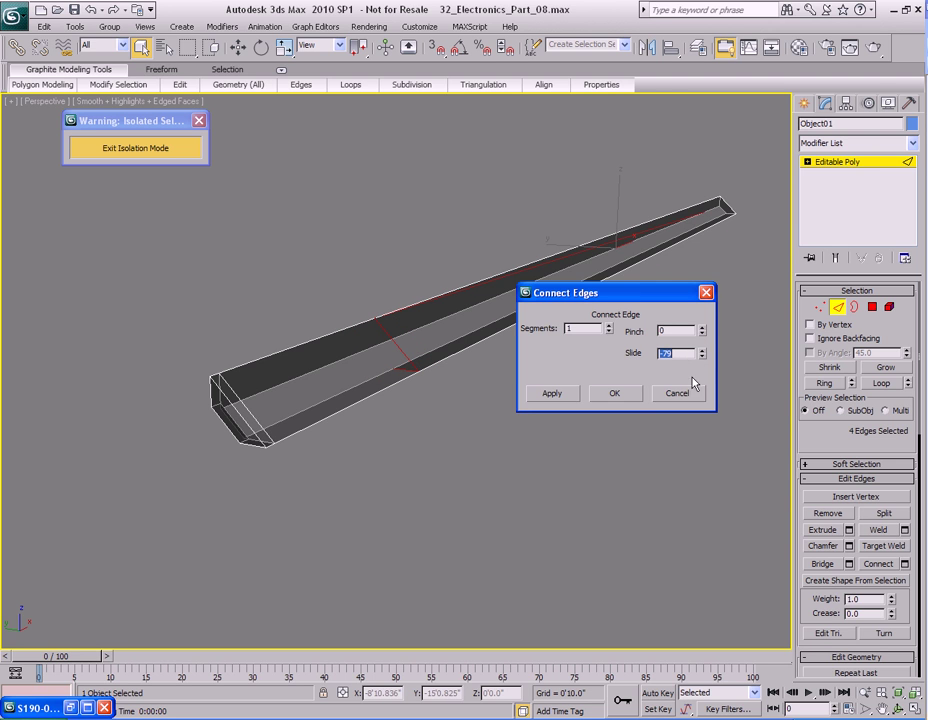
text(0)
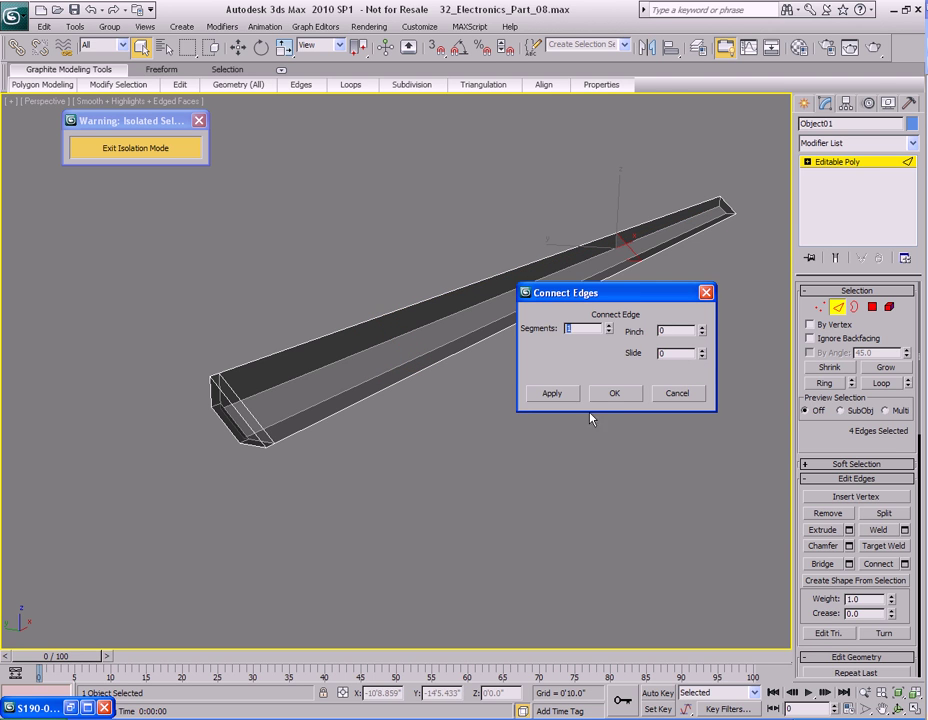
click(616, 392)
Step: Move the new cross edges along X in the front view to the middle of the power button in the reference image
middle_drag(613, 360, 508, 371)
key(alt+w)
right_click(590, 230)
key(alt+w)
key(w)
drag(599, 359, 471, 353)
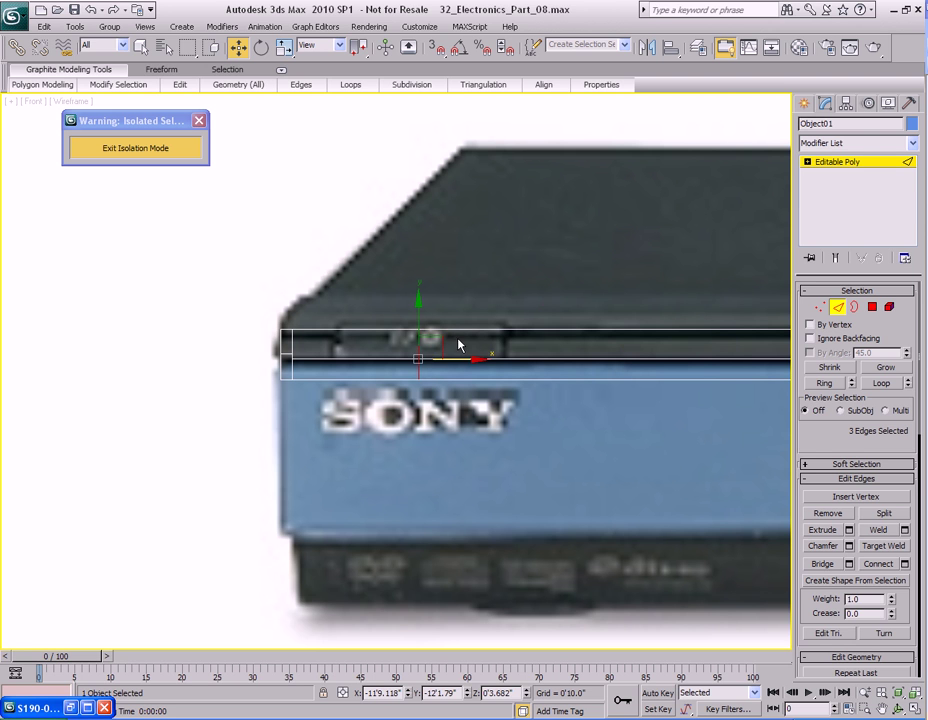
middle_drag(505, 346, 489, 345)
Step: Chamfer the cross edges on the sloped trim to the width of the power button
right_click(540, 320)
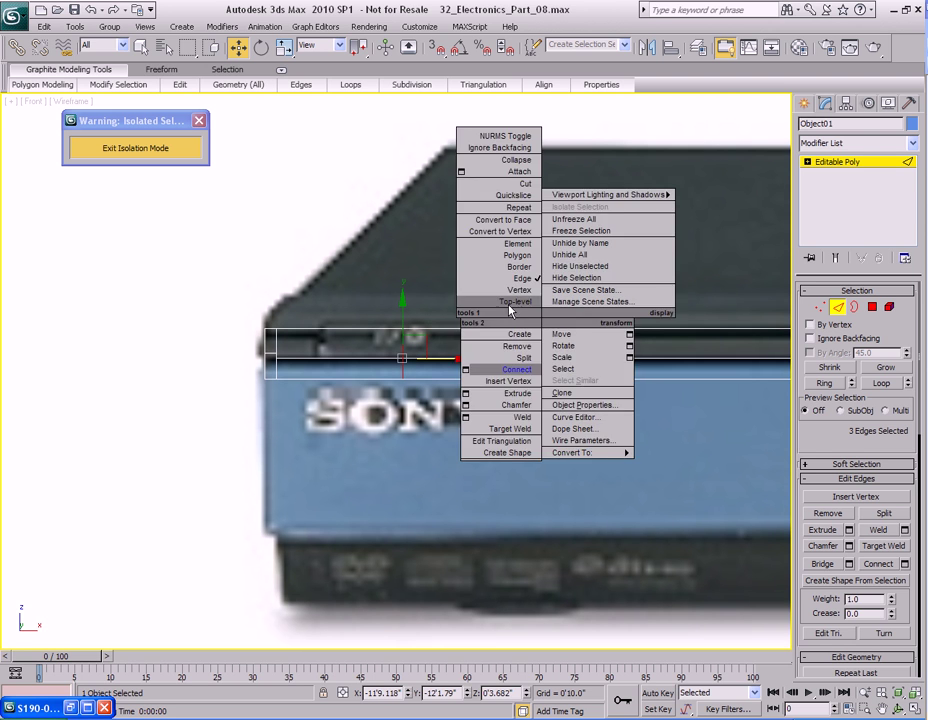
click(465, 405)
drag(475, 329, 659, 261)
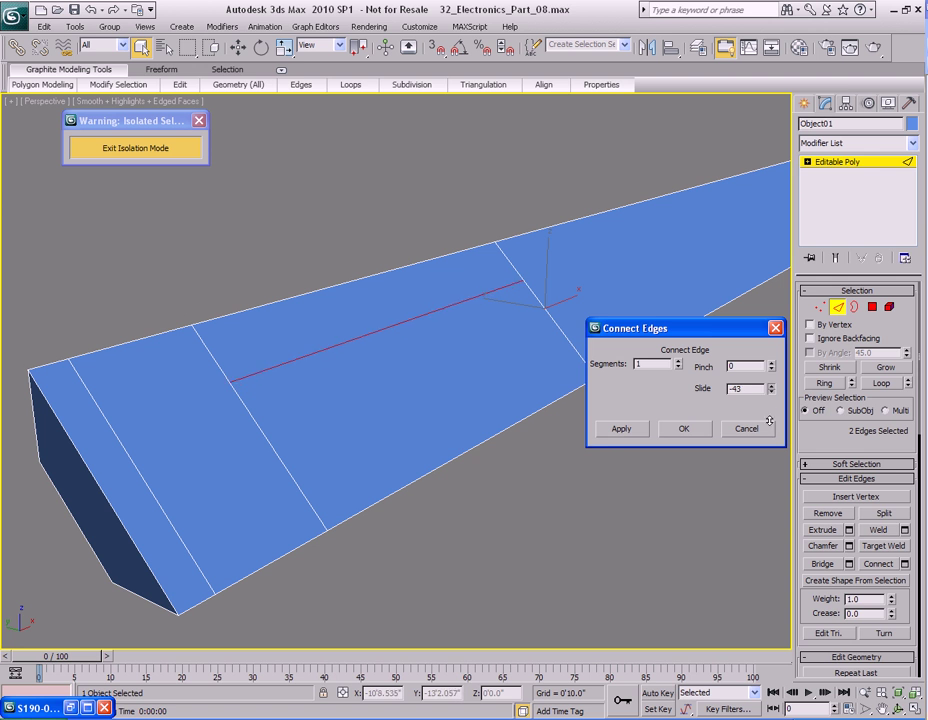
Step: Connect the button's two side edges with one segment at slide -43 to form its upper edge
mouse_move(770, 400)
mouse_down()
mouse_move(770, 385)
mouse_move(769, 422)
mouse_up()
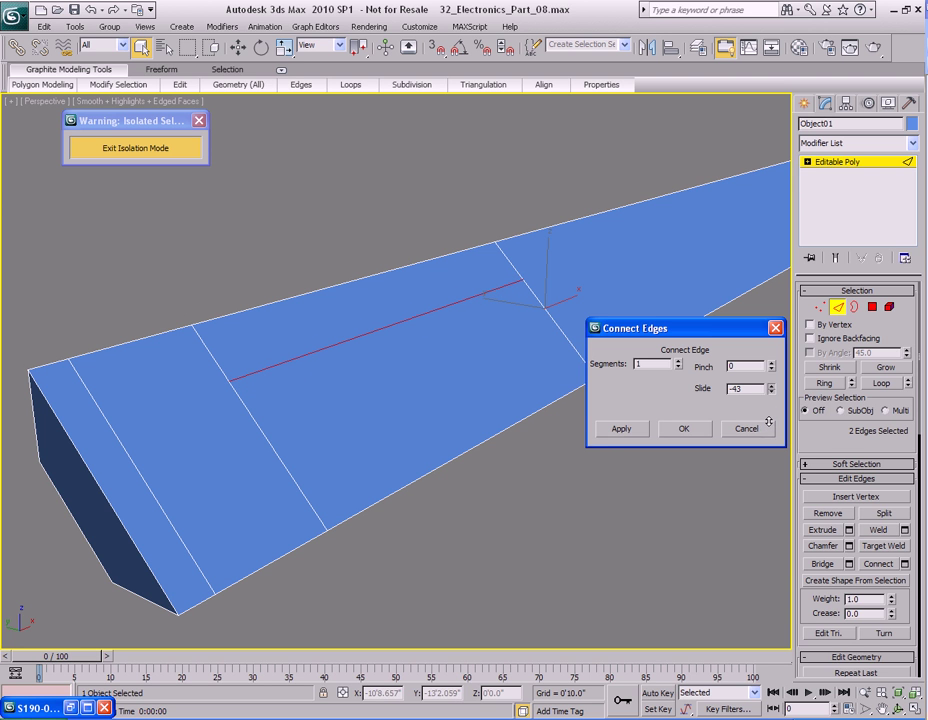
click(680, 430)
alt+middle_drag(673, 439, 433, 365)
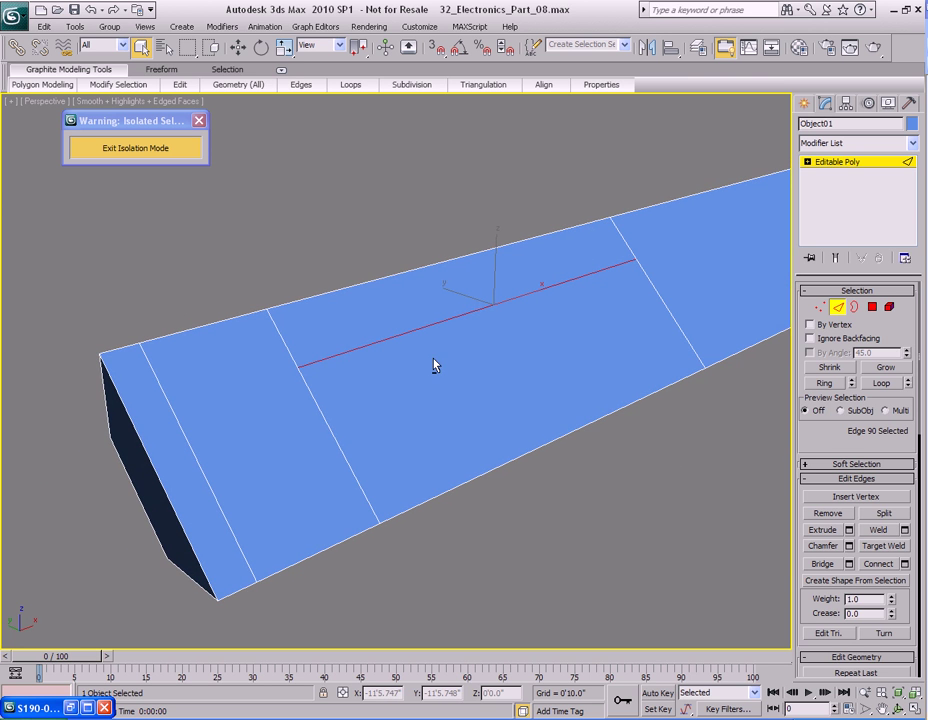
Step: Scale the trim's upper border edge above the button wider along X so the upper side edges flare outward
click(451, 258)
alt+middle_drag(451, 258, 483, 280)
key(r)
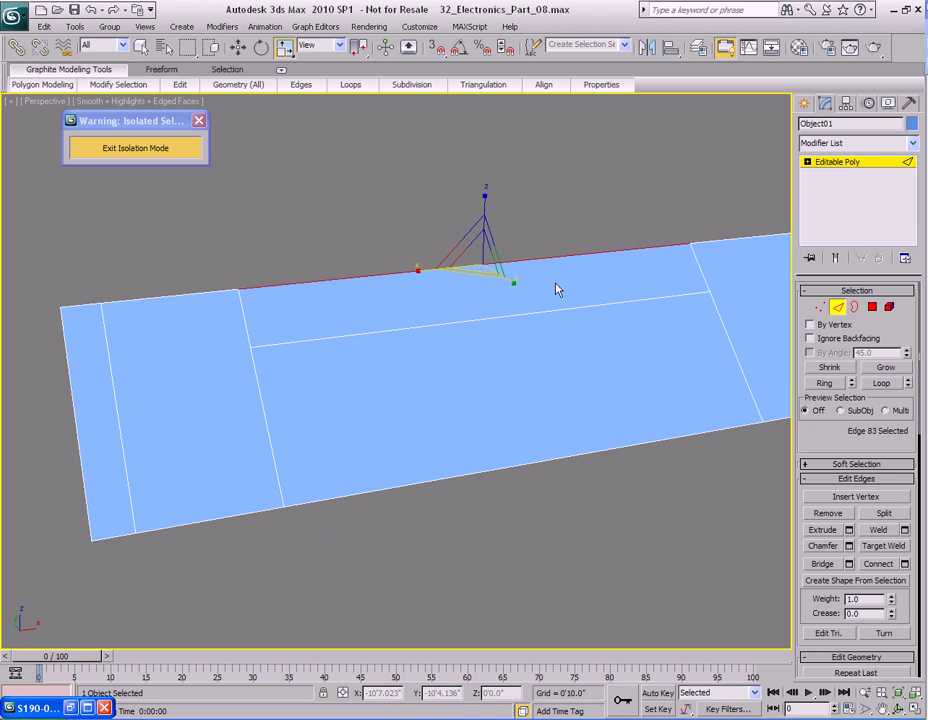
drag(417, 271, 408, 269)
key(q)
Step: Chamfer the button outline's two upper corner vertices by 0'1.38"
click(228, 336)
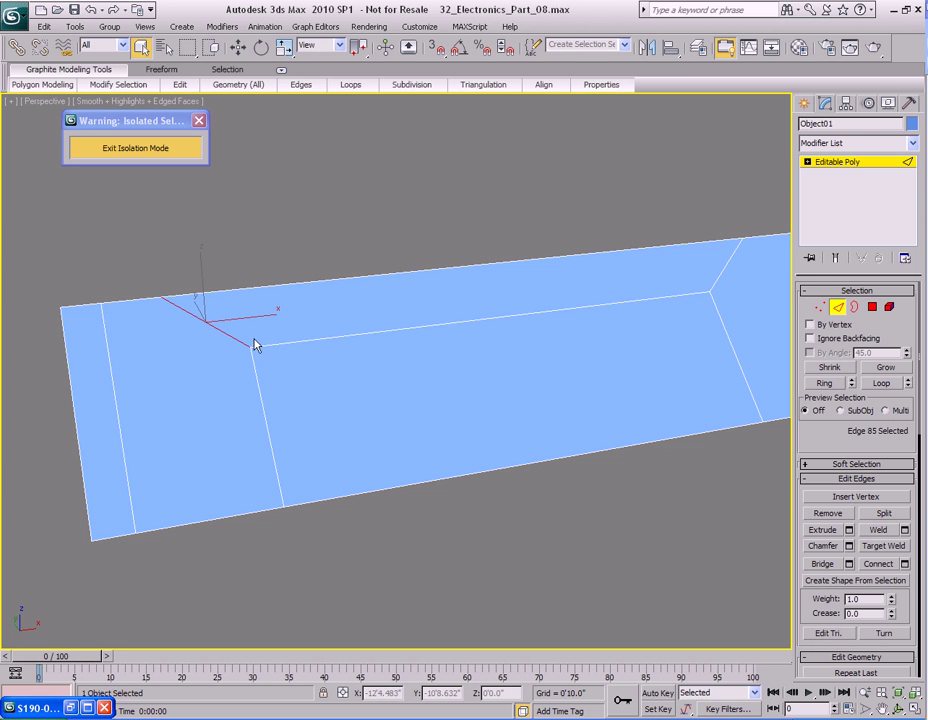
click(719, 275)
key(1)
alt+middle_drag(719, 294, 255, 372)
ctrl+click(267, 337)
alt+middle_drag(396, 356, 405, 353)
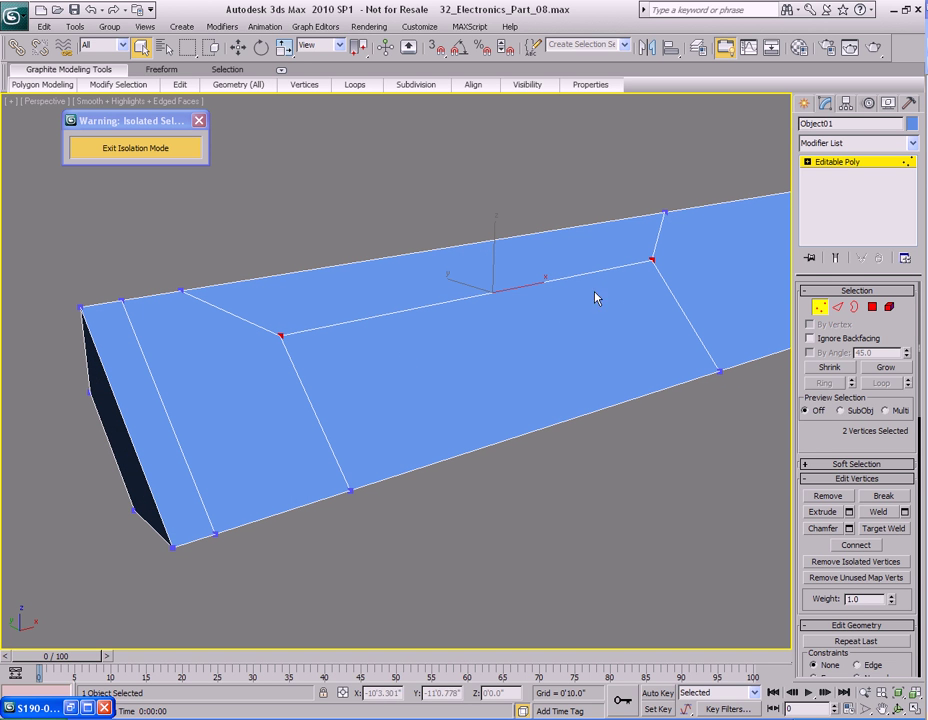
right_click(556, 307)
click(491, 383)
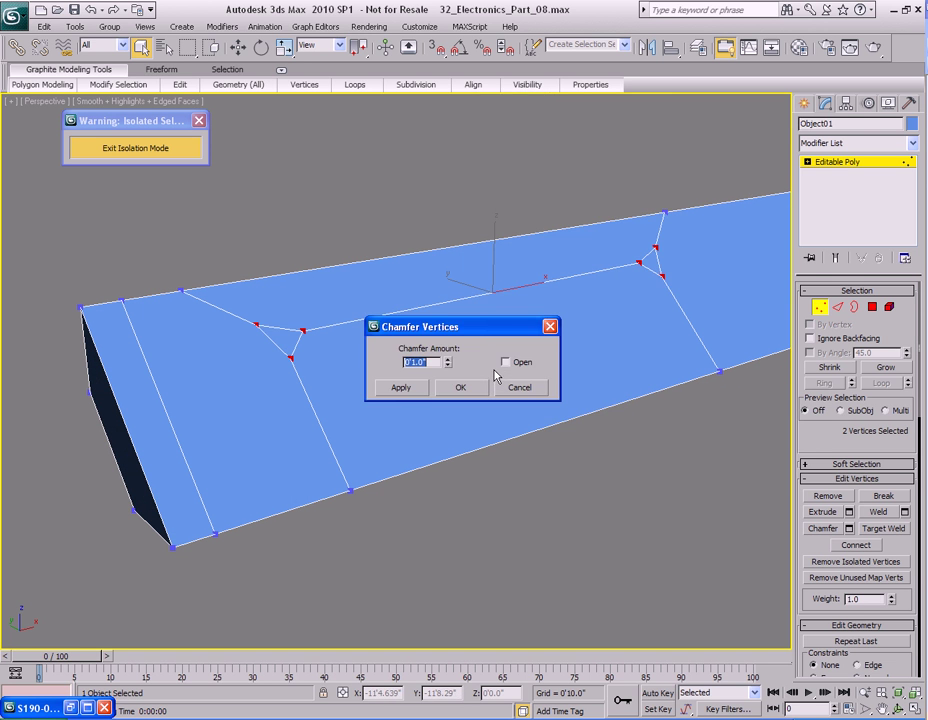
click(468, 501)
key(alt+x)
key(alt+x)
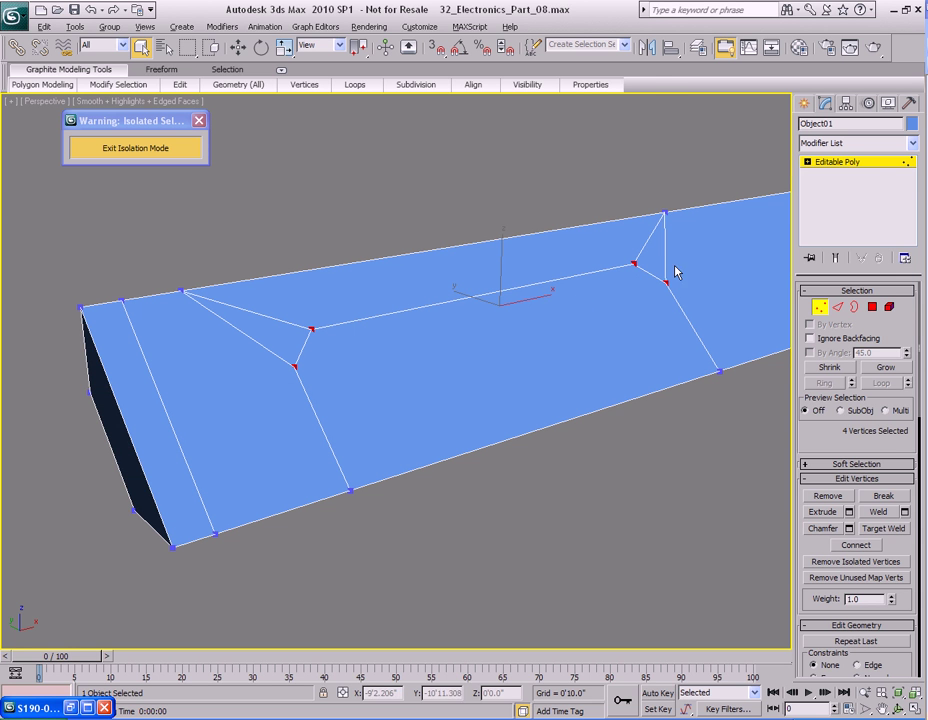
Step: Chamfer the four resulting corner vertices once more to round the button outline
right_click(534, 267)
click(468, 343)
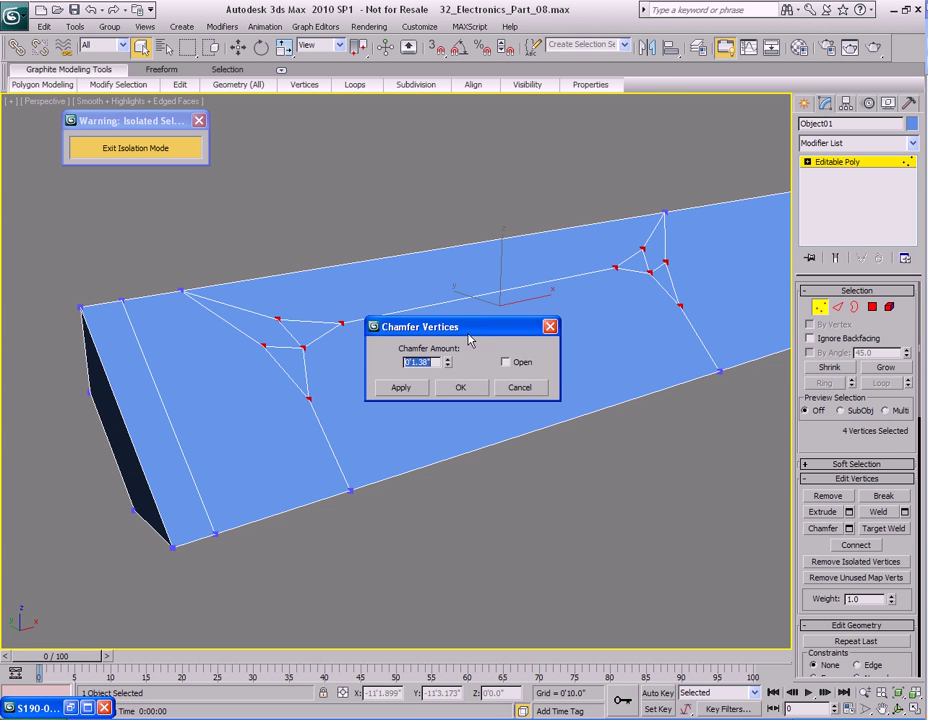
drag(459, 323, 555, 352)
Step: Collapse the extra chamfer vertices into the flared border vertices at both ends of the button
right_click(429, 296)
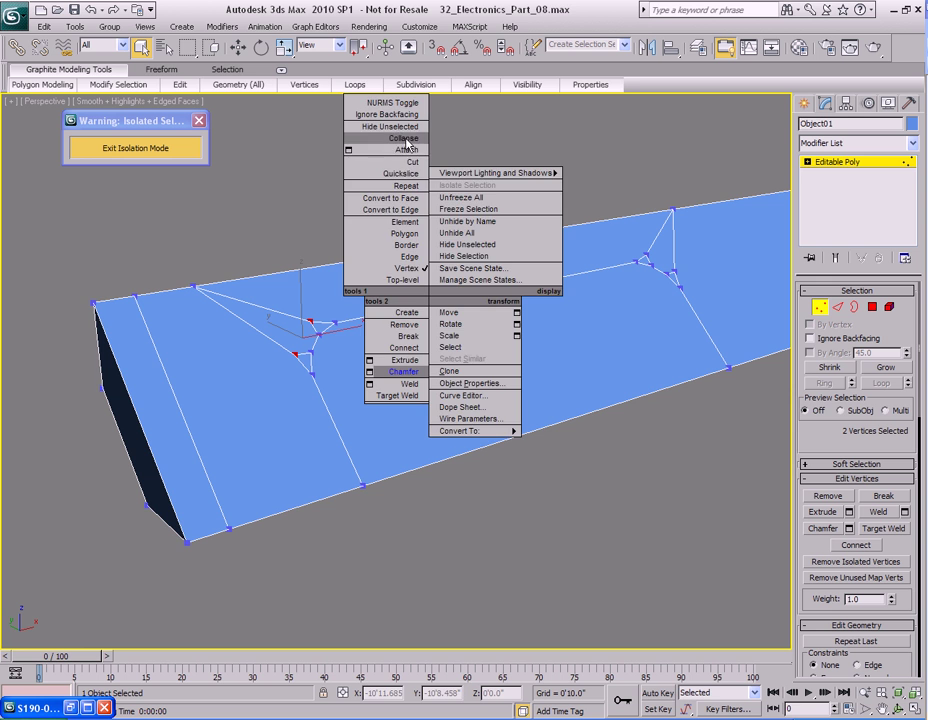
click(408, 140)
alt+middle_drag(388, 337, 447, 319)
scroll(449, 318, up, 2)
right_click(453, 319)
click(470, 459)
drag(356, 302, 172, 244)
scroll(527, 328, down, 2)
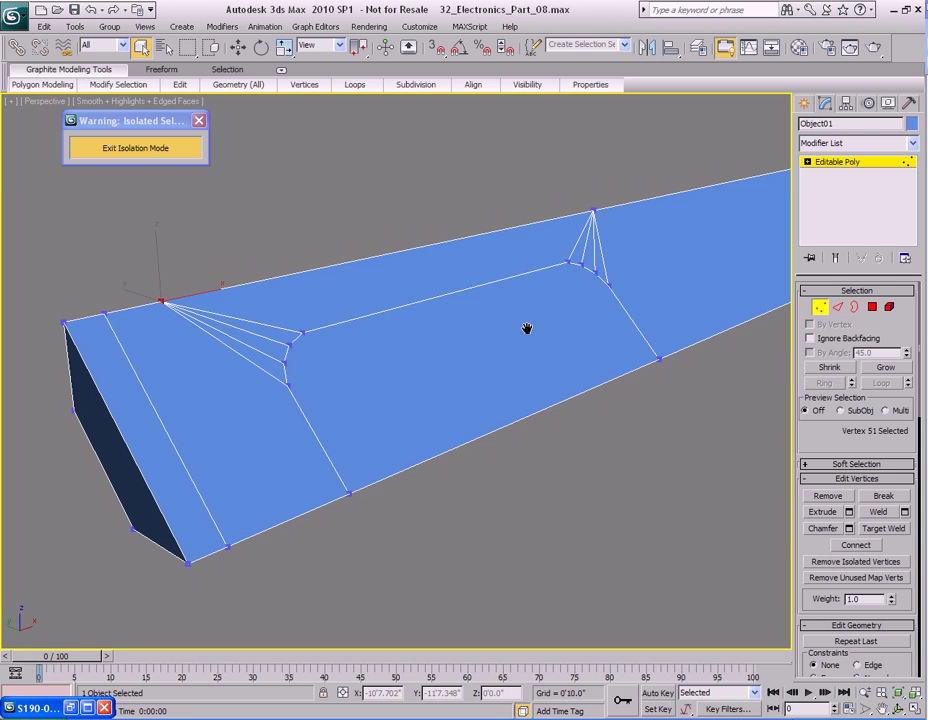
Step: Extrude the thin strip of polygons around the button inward by local normal to form a seam groove
alt+middle_drag(527, 328, 549, 309)
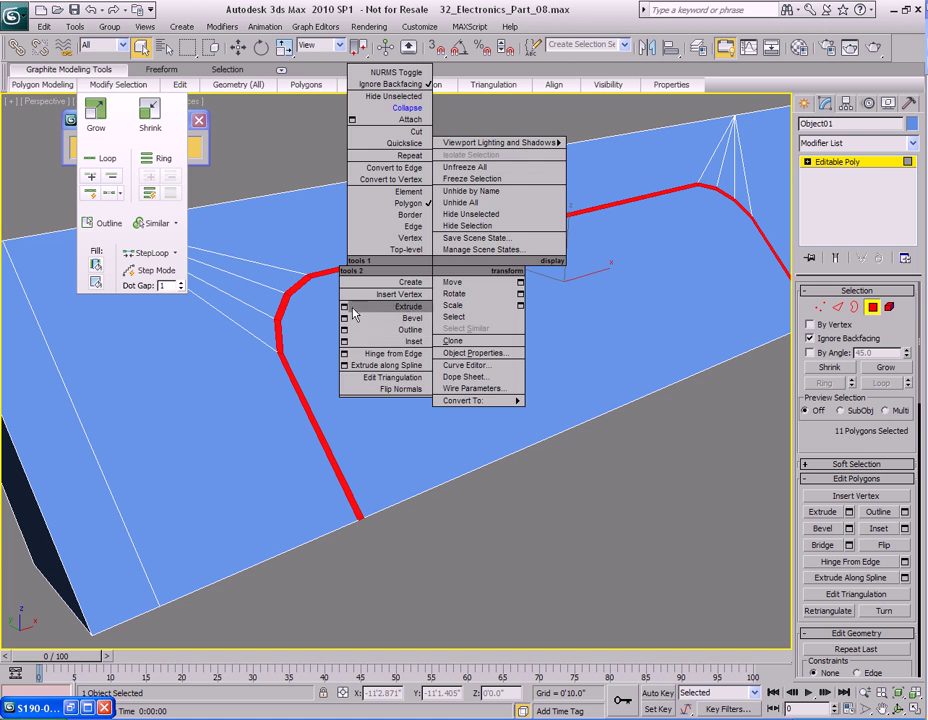
click(345, 308)
drag(433, 317, 565, 280)
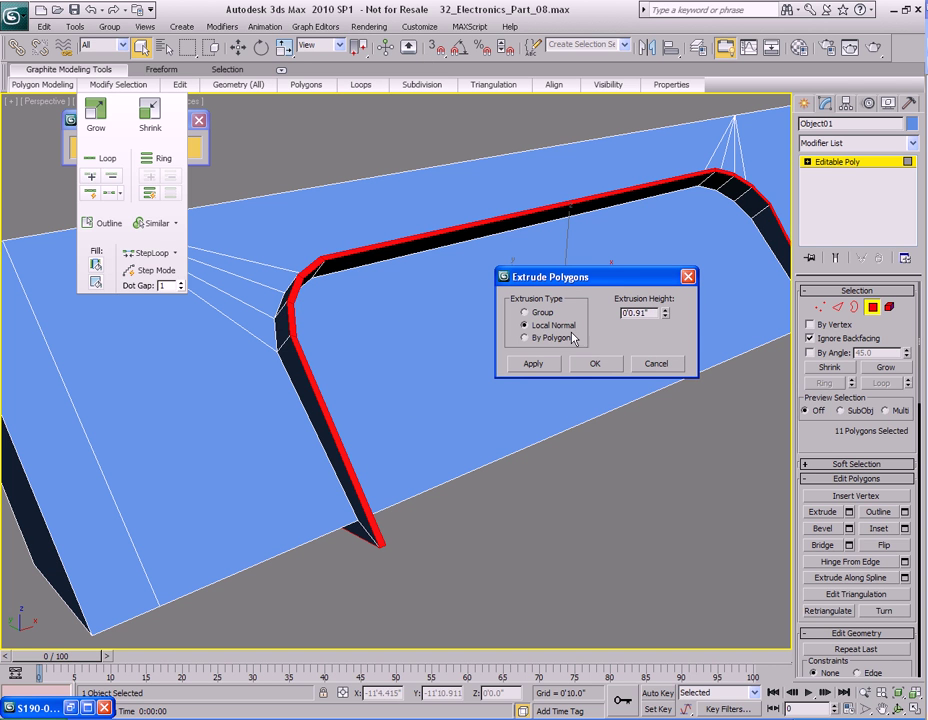
drag(665, 313, 659, 437)
alt+middle_drag(453, 472, 372, 263)
drag(664, 313, 664, 318)
alt+middle_drag(450, 270, 415, 268)
click(578, 366)
Step: Render the perspective view to check the button's seam groove, and close the render window
alt+middle_drag(576, 372, 563, 363)
key(shift+q)
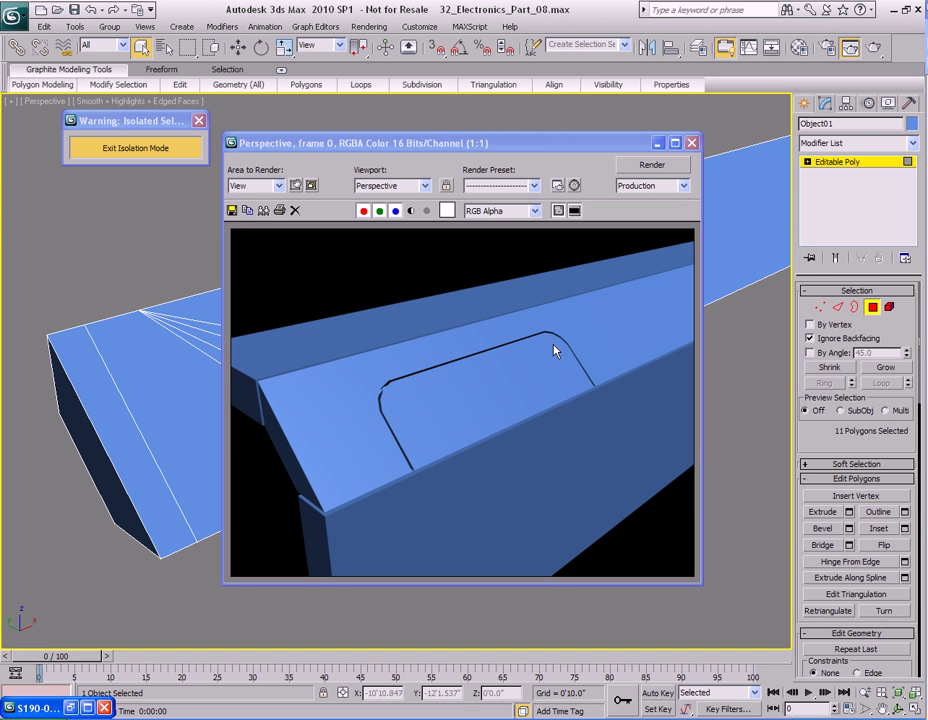
click(691, 143)
Step: Add a Symmetry modifier to the whole trim object with X as the mirror axis
middle_drag(470, 370, 493, 314)
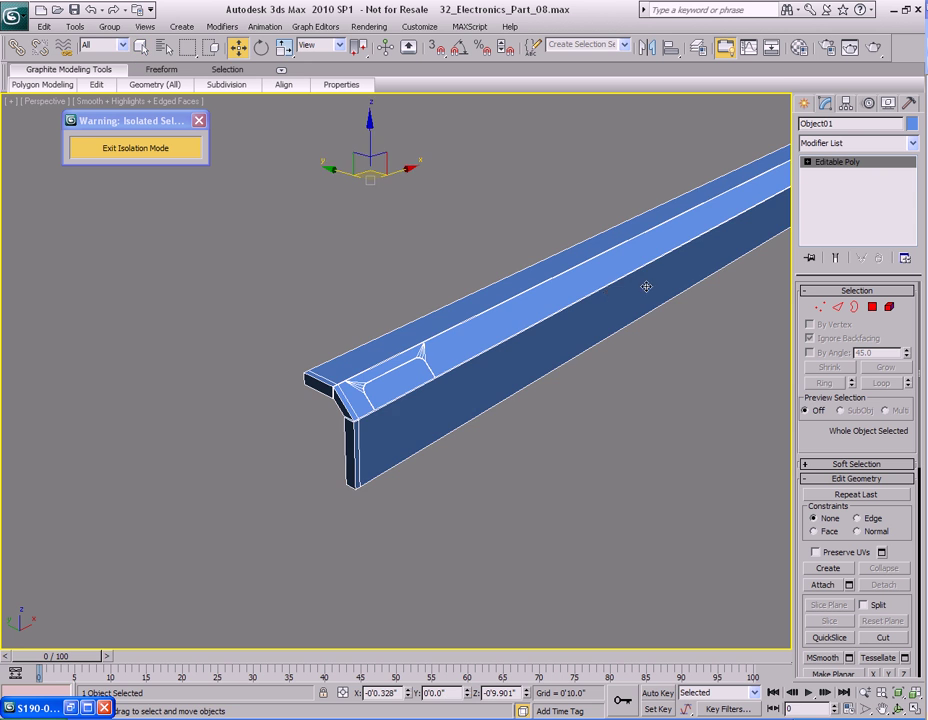
alt+middle_drag(646, 288, 460, 290)
click(222, 26)
mouse_move(253, 73)
click(360, 346)
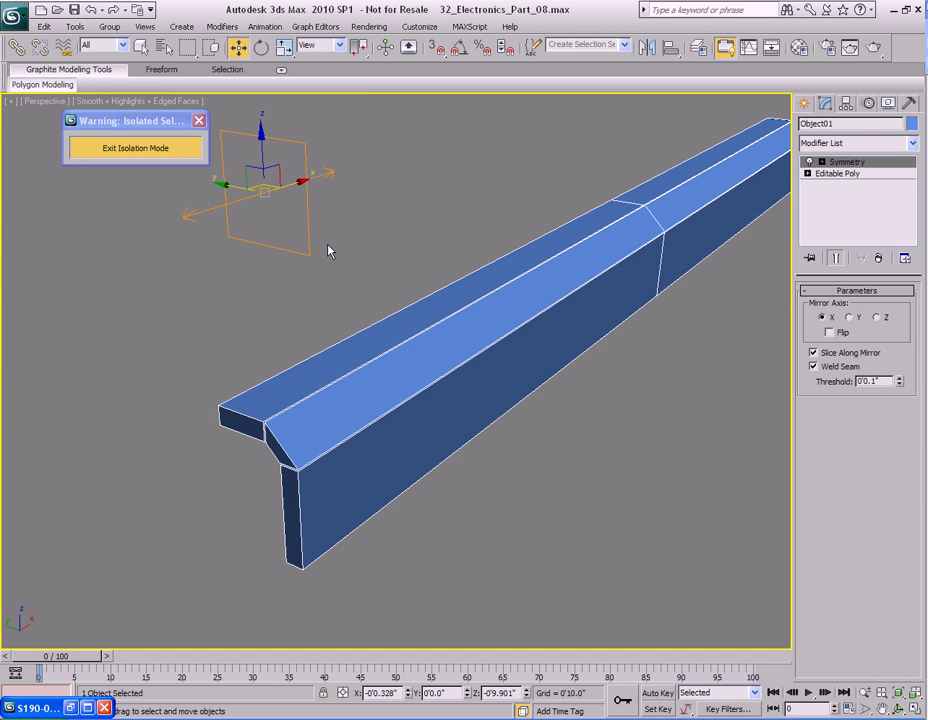
alt+middle_drag(700, 330, 651, 245)
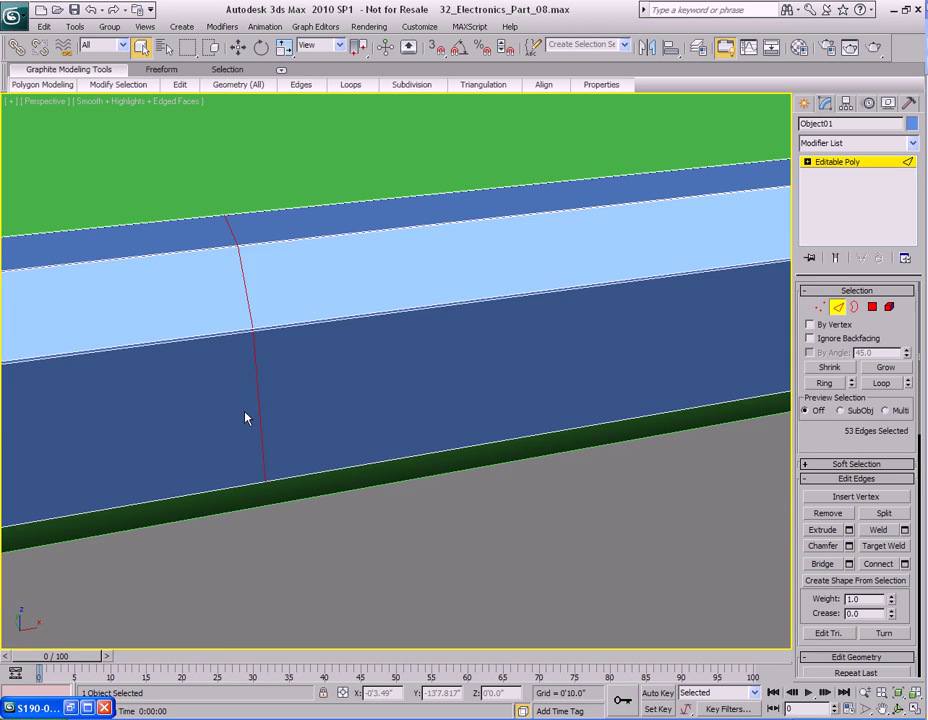
Step: Chamfer the vertical edge at the middle of the front face by about 4'9.6" and compare the divisions with the reference photo
alt+middle_drag(244, 416, 355, 401)
click(330, 394)
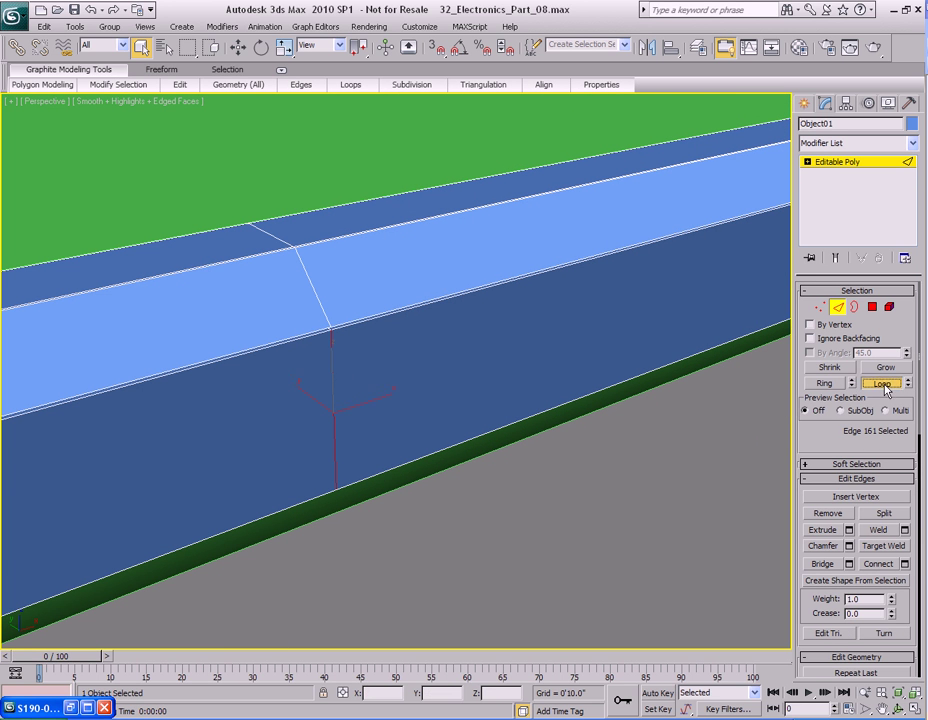
ctrl+click(428, 352)
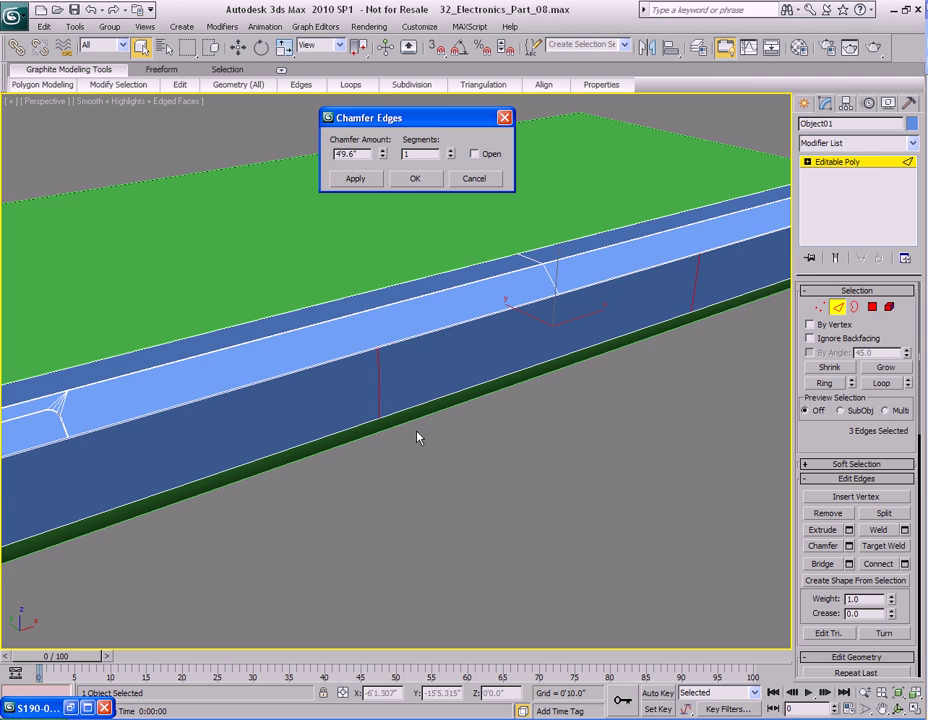
scroll(418, 437, down, 10)
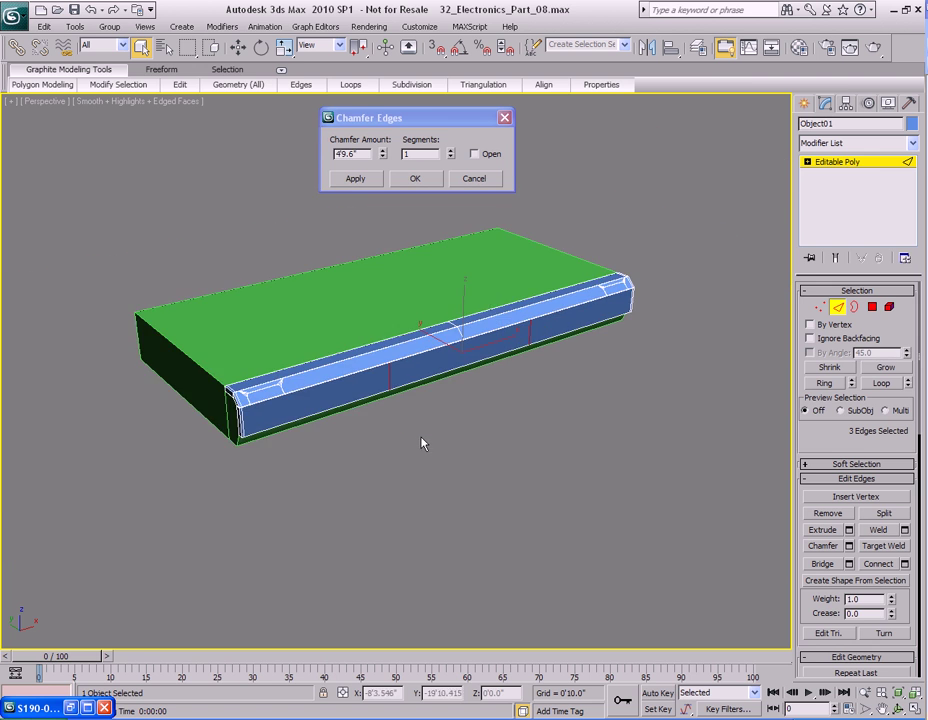
alt+middle_drag(423, 441, 433, 454)
click(70, 708)
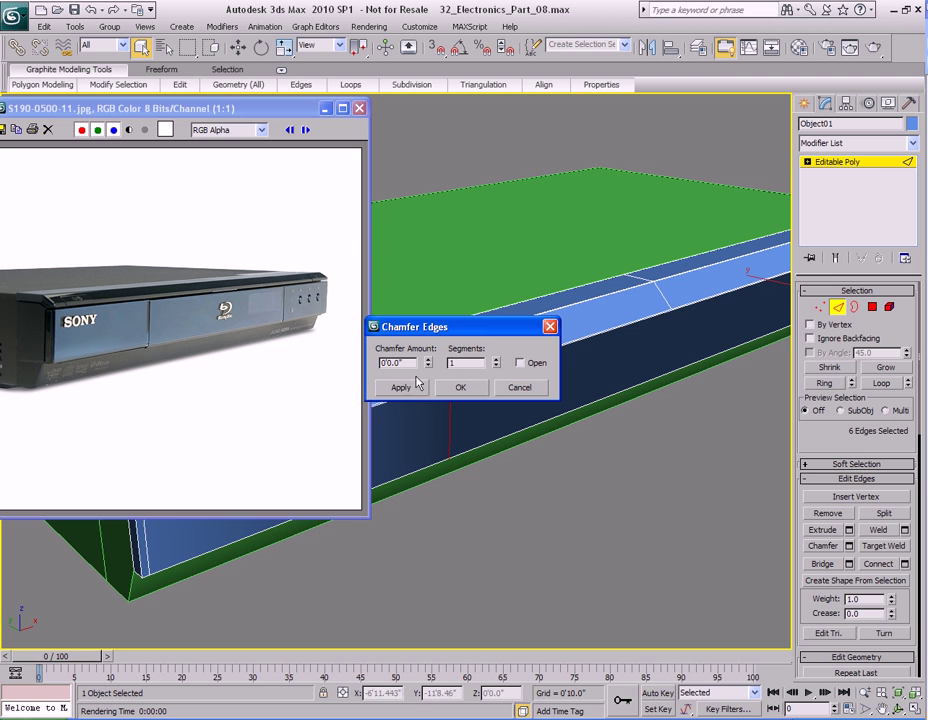
Step: Chamfer the selected vertical edges at the front face's divisions by 0'0.34" with 1 segment, comparing the gap with the front reference image
click(429, 360)
drag(429, 350, 313, 250)
drag(390, 330, 543, 244)
middle_drag(518, 422, 530, 398)
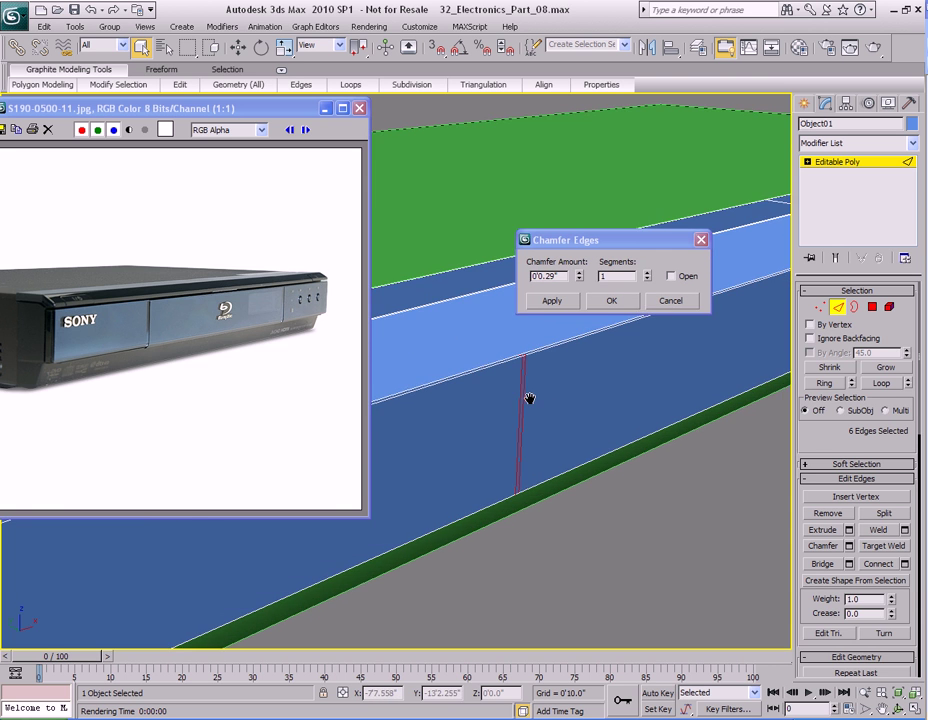
key(alt+w)
click(563, 343)
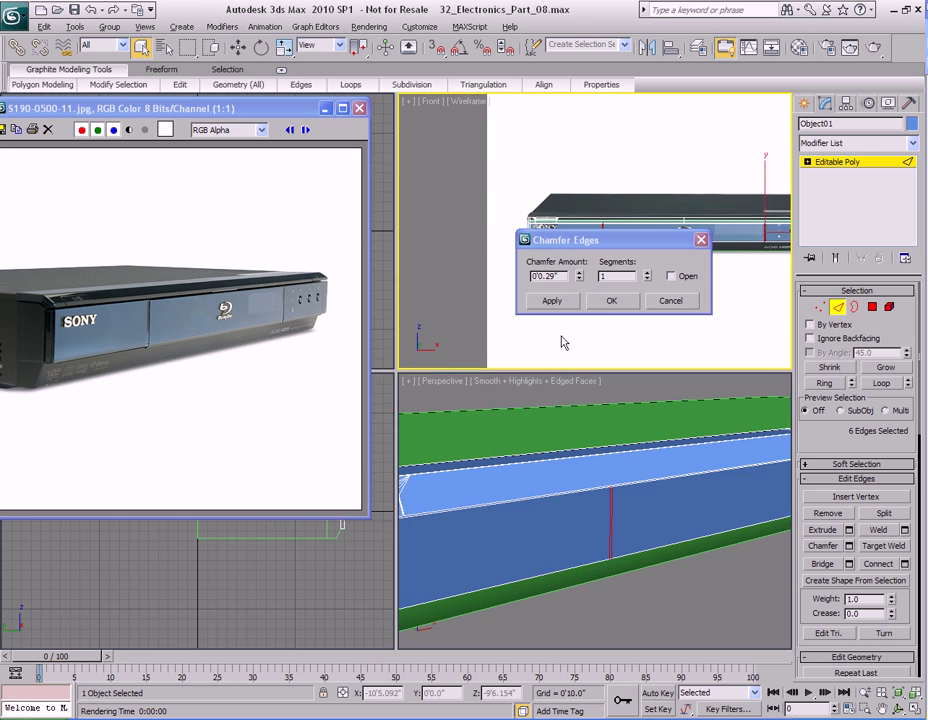
key(alt+w)
scroll(594, 420, up, 10)
middle_drag(456, 420, 449, 413)
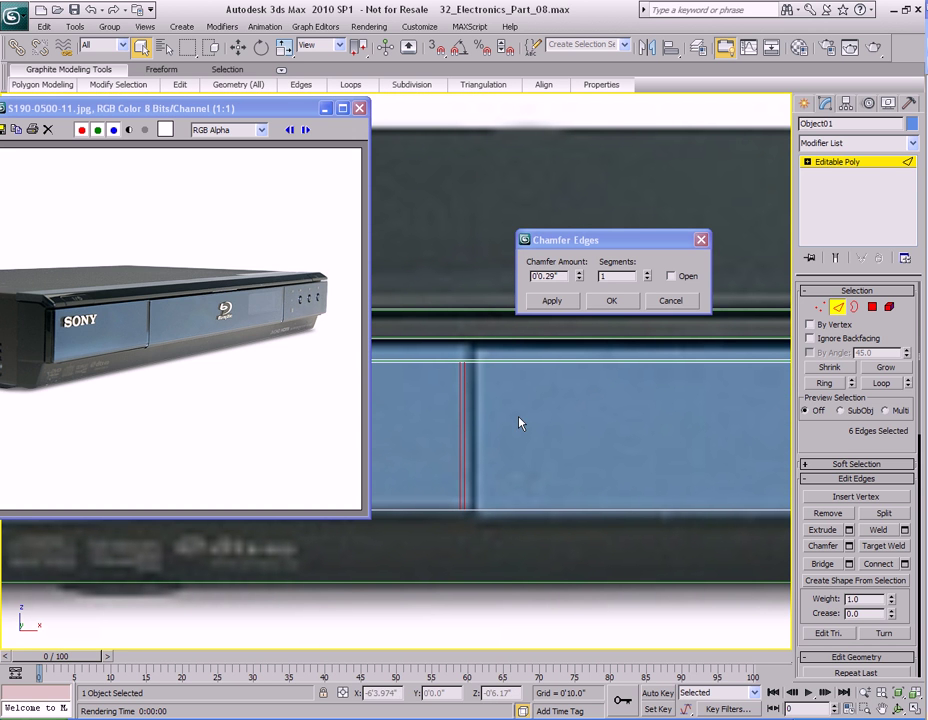
click(579, 280)
drag(579, 280, 581, 278)
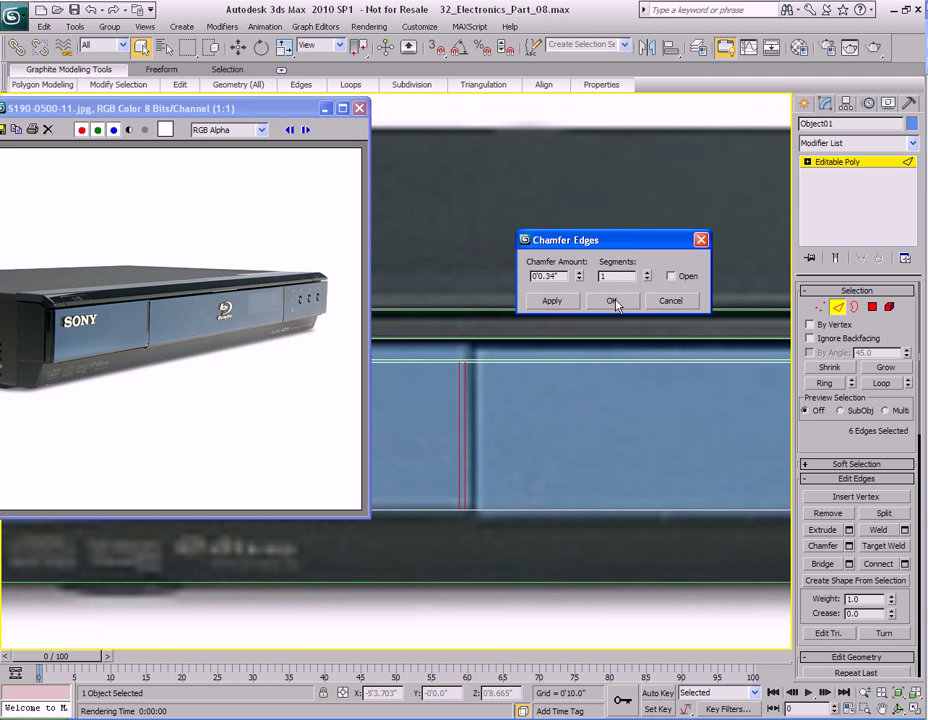
click(613, 301)
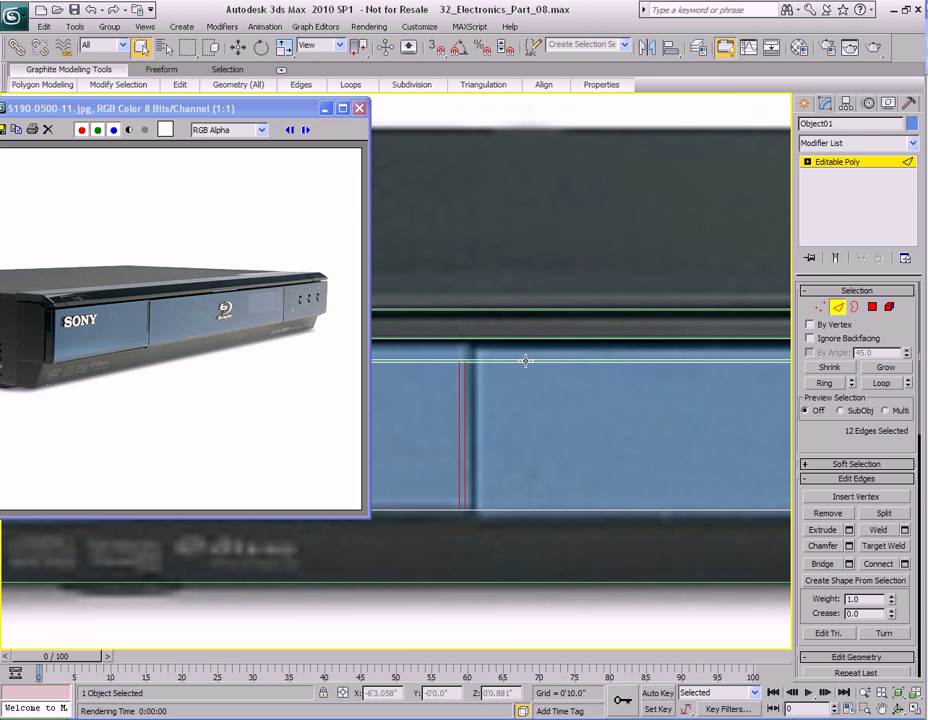
Step: Minimize the reference photo and switch the trim to polygon selection with Ignore Backfacing on and see-through display
key(alt+w)
key(alt+w)
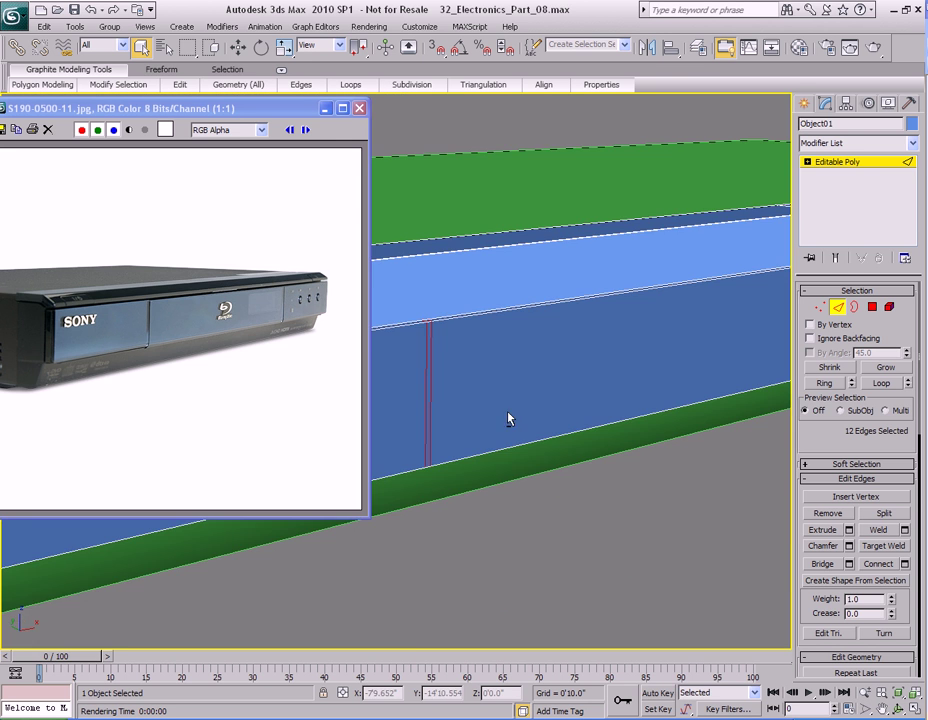
alt+middle_drag(508, 418, 368, 202)
click(326, 108)
alt+middle_drag(668, 408, 536, 372)
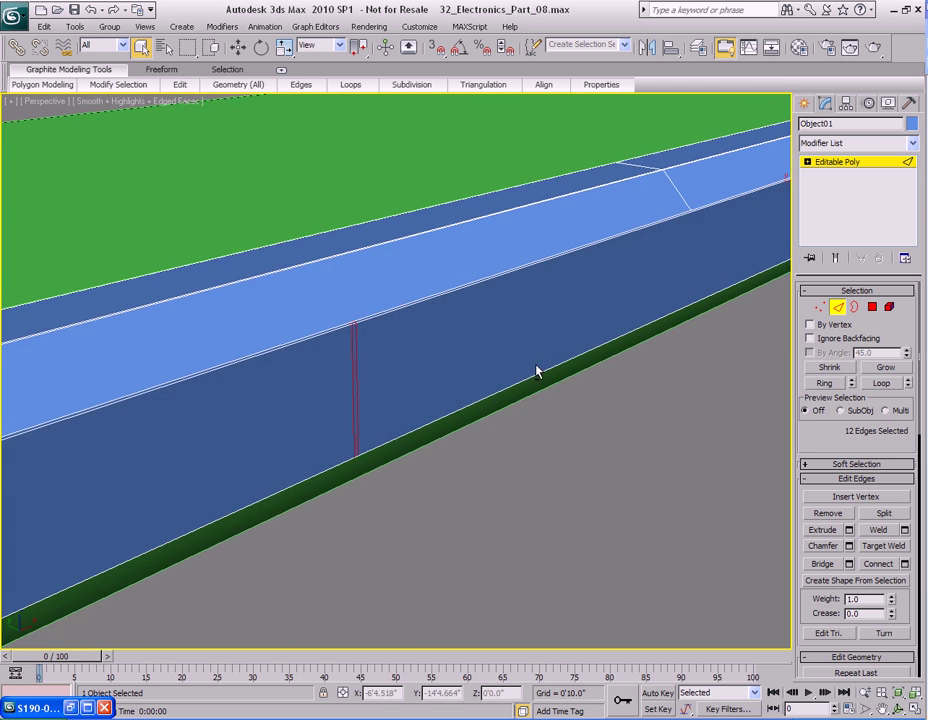
scroll(458, 343, up, 3)
middle_drag(458, 343, 485, 346)
key(4)
key(ctrl+shift+i)
key(alt+x)
scroll(427, 315, up, 3)
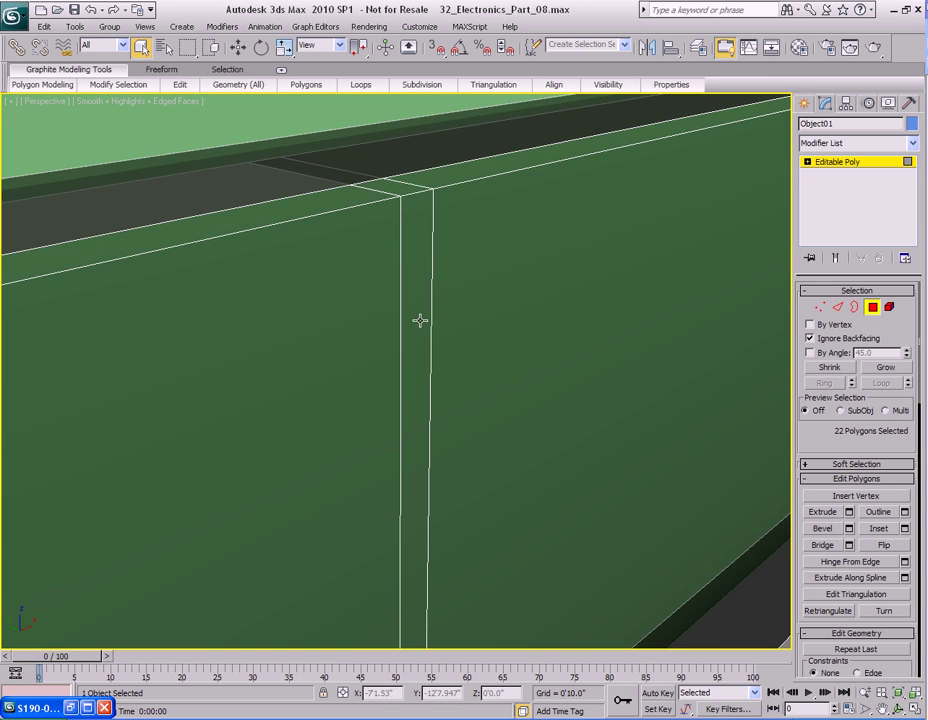
Step: Select the thin strips of polygons at both front divisions, including their edge pieces, and extend the selection with Loop
middle_drag(442, 285, 441, 313)
click(405, 398)
ctrl+click(393, 366)
ctrl+click(393, 354)
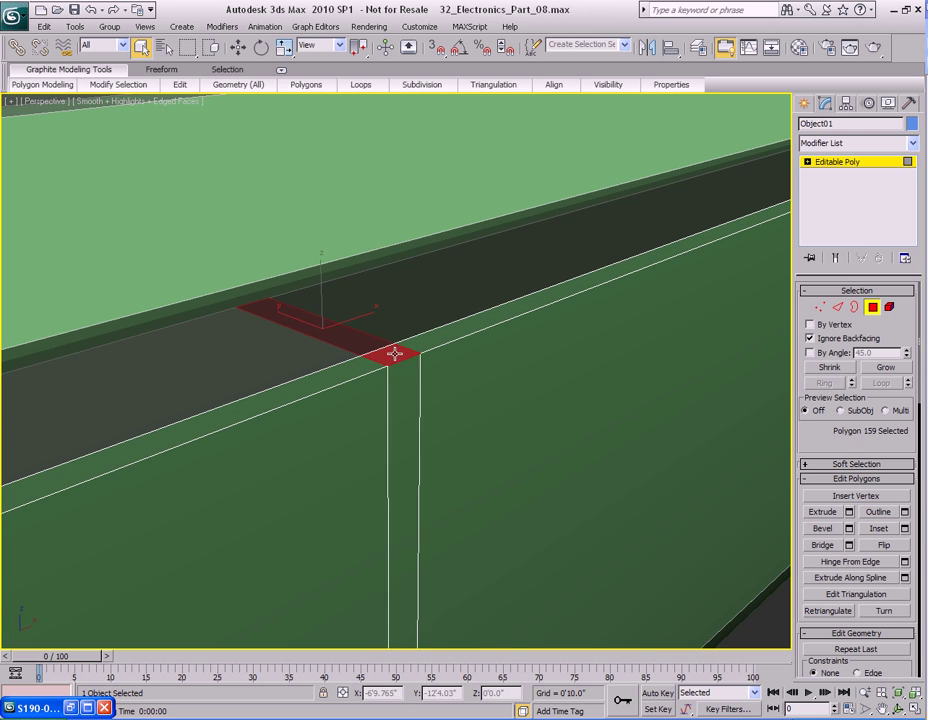
ctrl+click(405, 385)
scroll(411, 385, down, 5)
alt+middle_drag(615, 358, 497, 385)
scroll(561, 356, up, 3)
ctrl+click(464, 387)
ctrl+click(465, 374)
key(alt+x)
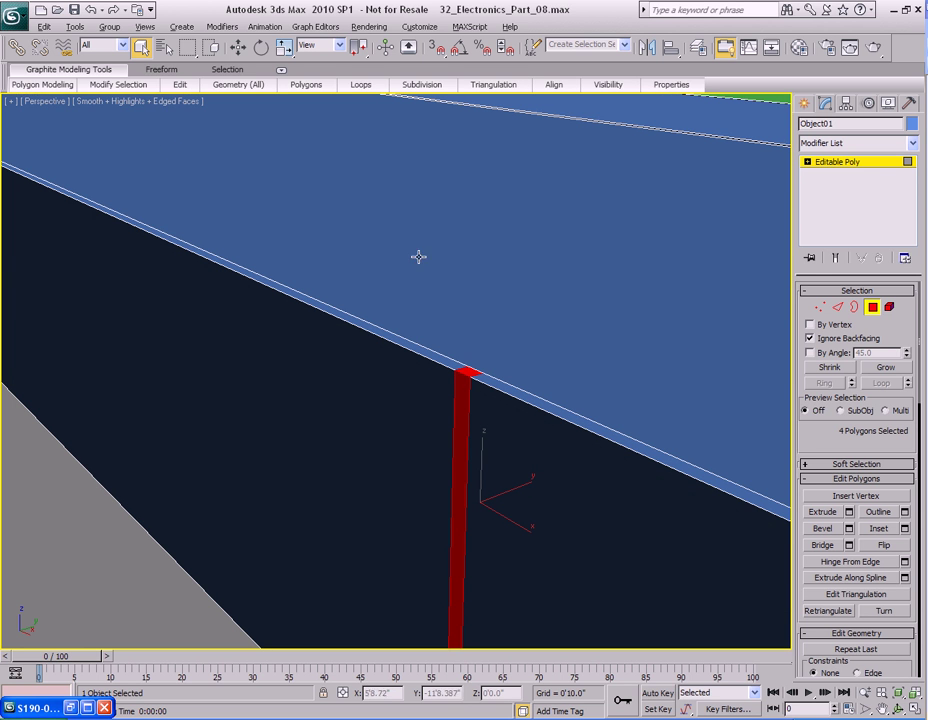
mouse_move(126, 86)
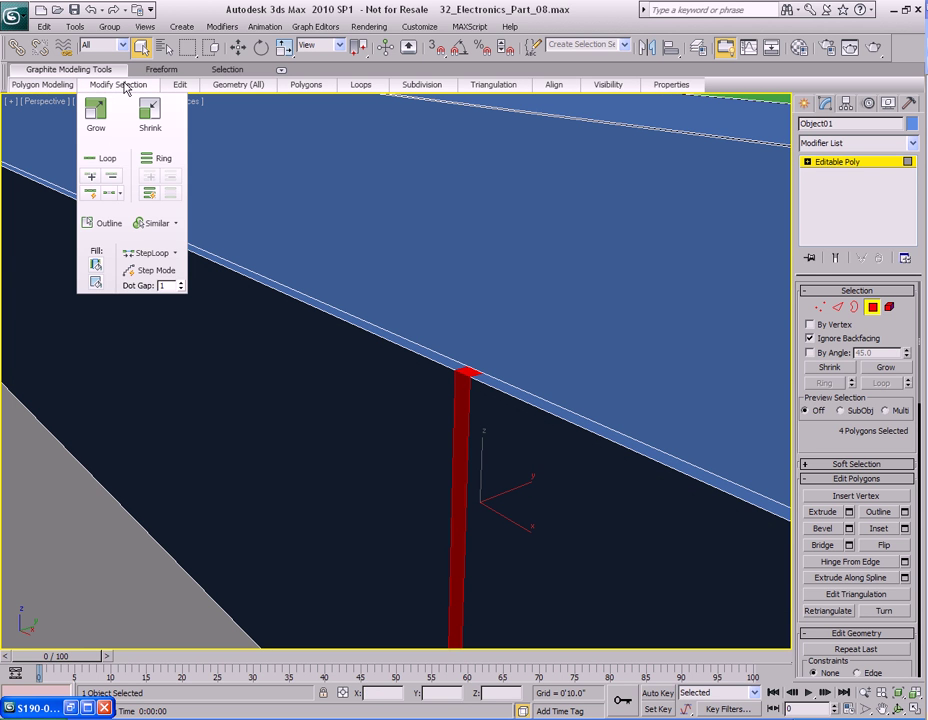
click(108, 163)
Step: Extrude the selected thin strips inward by Local Normal with a height of -0'2.583" to form the panel seams
scroll(408, 333, down, 10)
alt+middle_drag(386, 358, 453, 299)
right_click(453, 299)
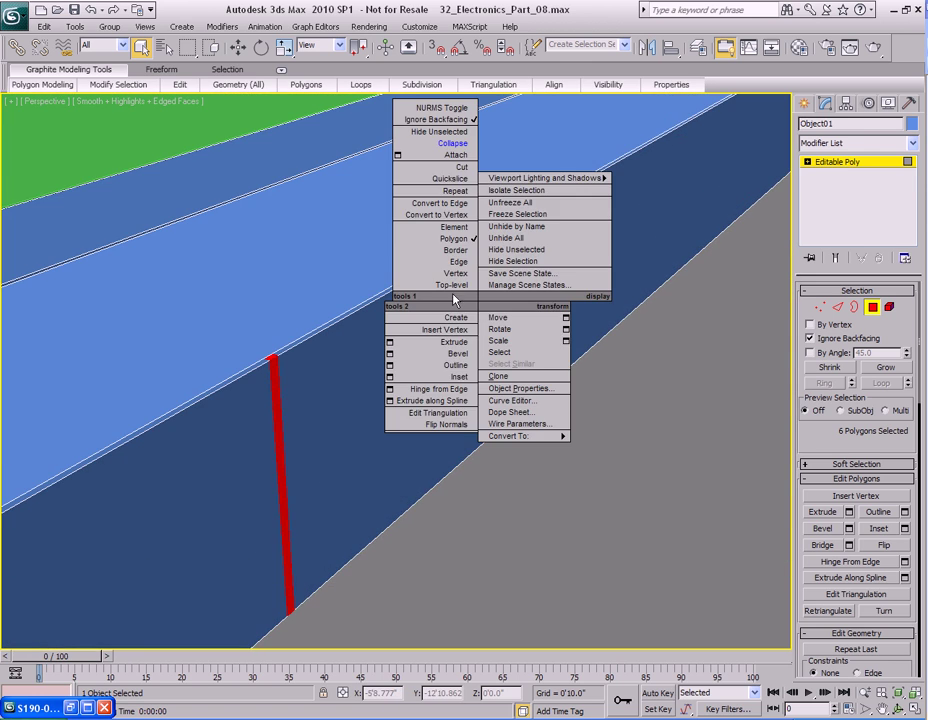
click(389, 342)
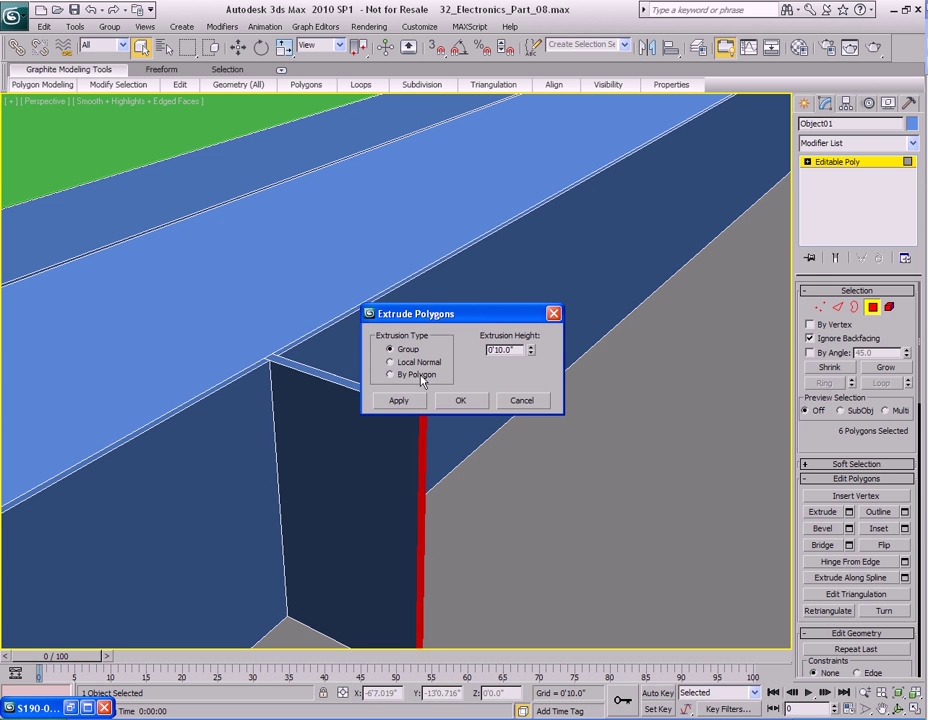
click(407, 366)
drag(532, 359, 526, 439)
middle_drag(526, 439, 284, 352)
drag(531, 352, 529, 368)
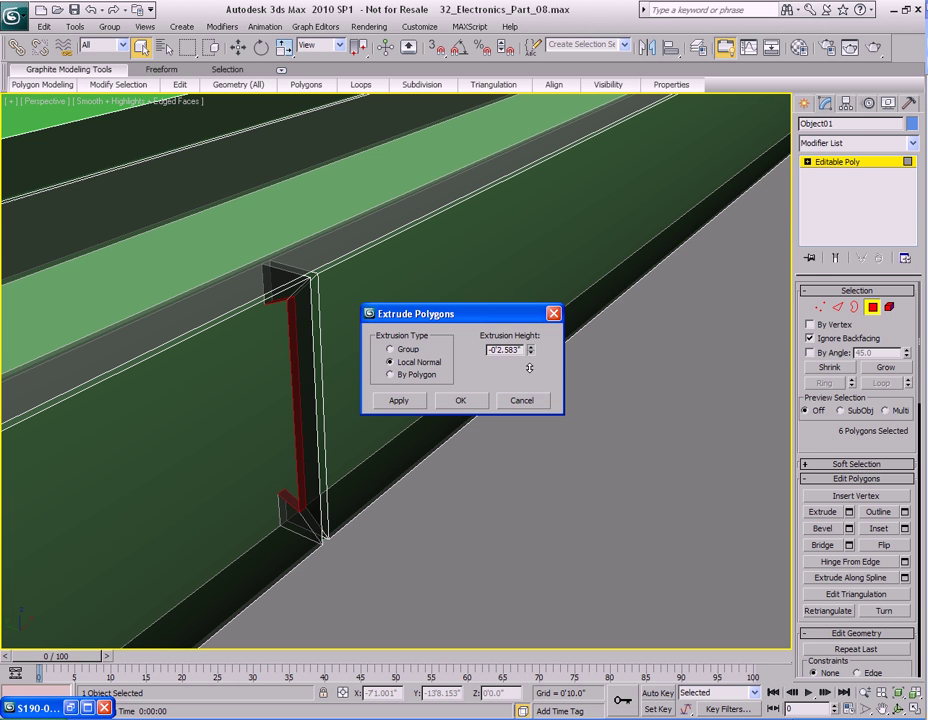
click(460, 400)
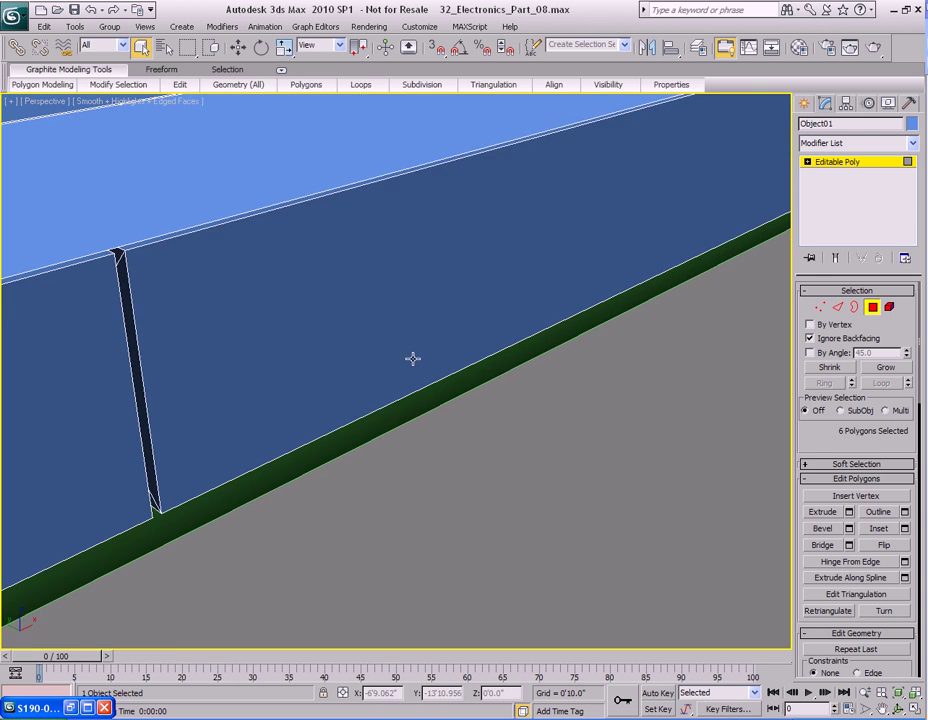
Step: Render the perspective view from close up and from farther away to check the front panel seams, closing the render window each time
scroll(418, 342, down, 4)
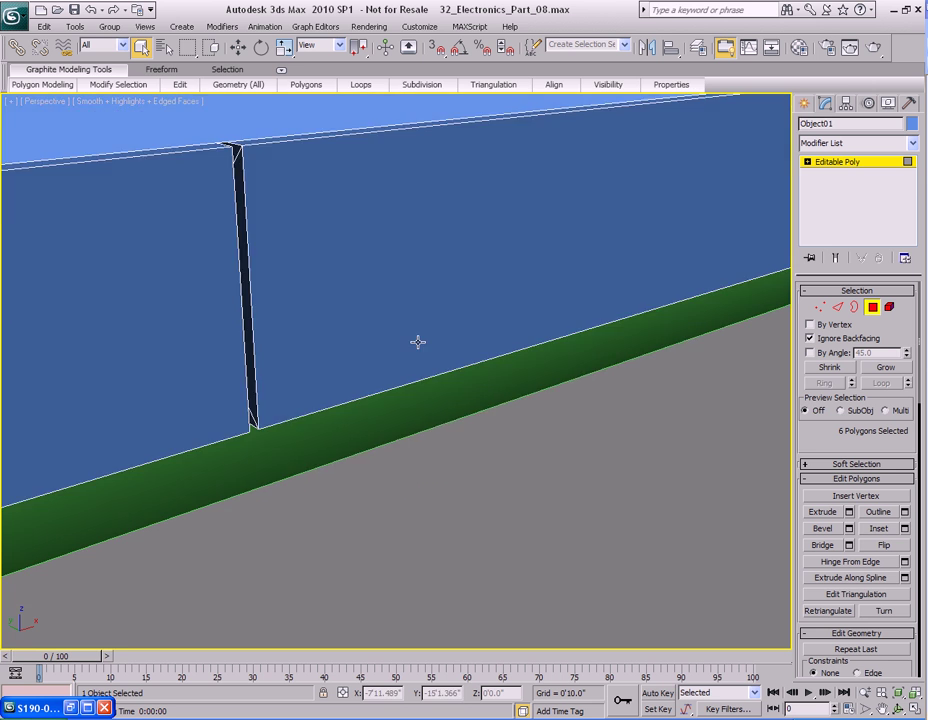
key(shift+q)
click(692, 144)
scroll(531, 325, down, 3)
scroll(518, 331, down, 3)
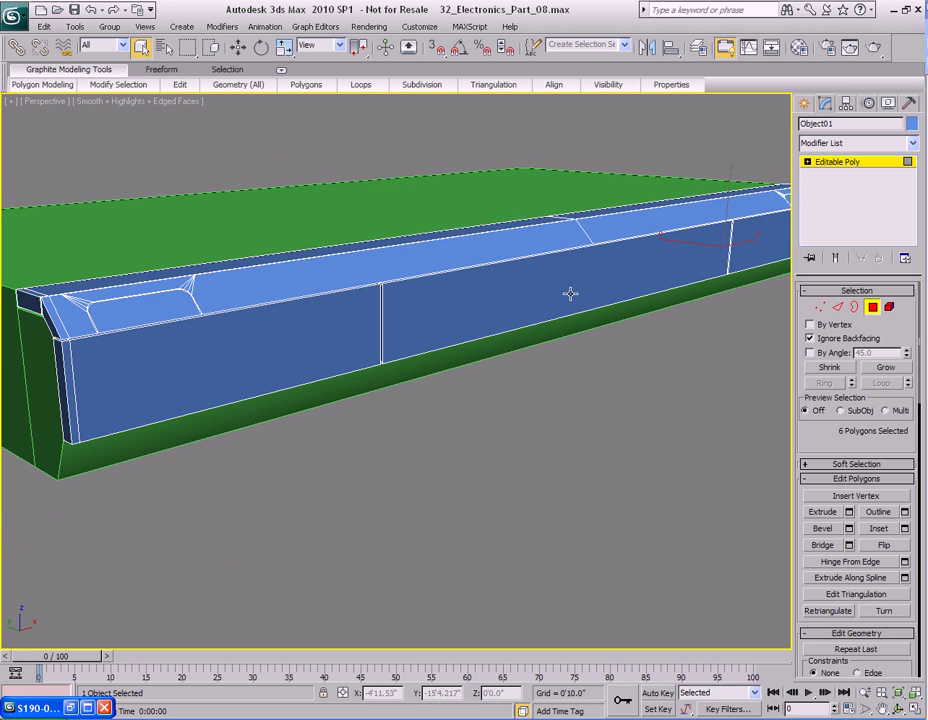
key(shift+q)
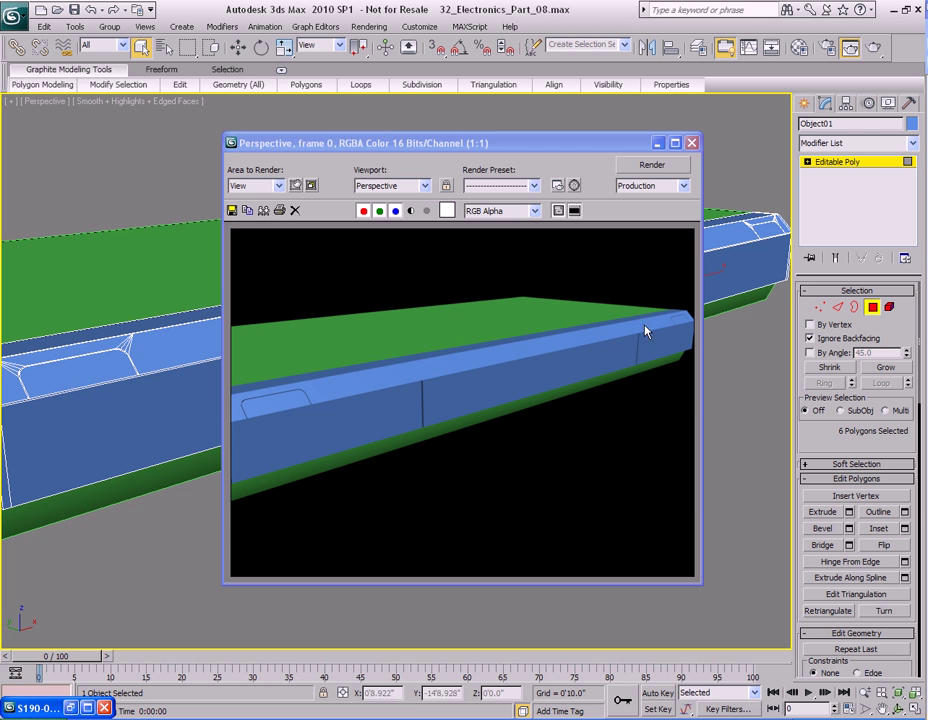
click(692, 144)
Step: Restore the reference photo and compare it with the whole front trim
scroll(408, 393, up, 3)
scroll(402, 431, down, 5)
alt+middle_drag(402, 431, 371, 407)
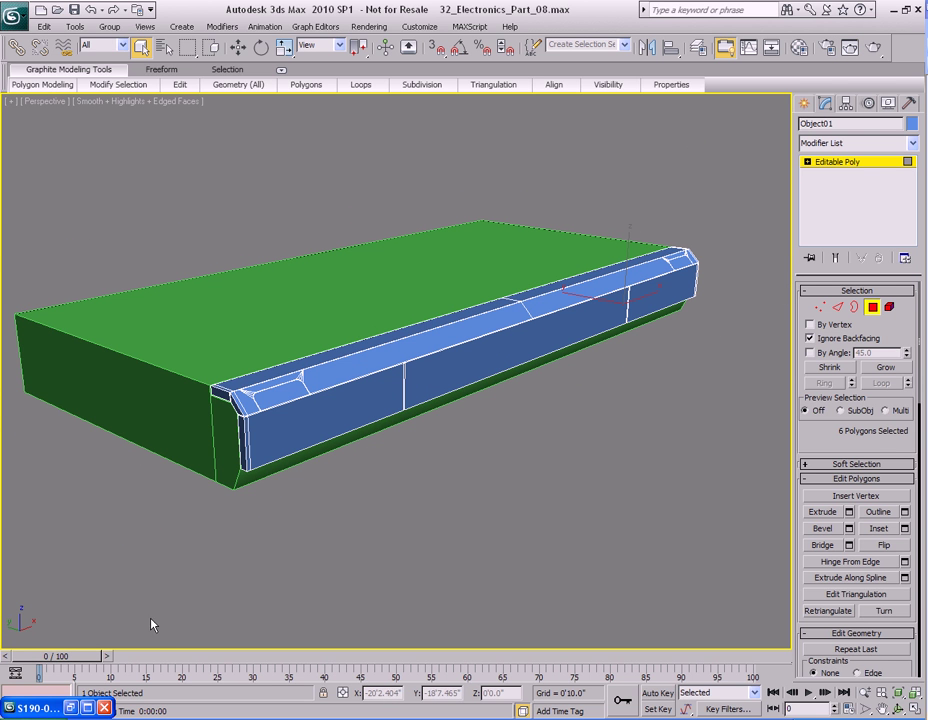
click(71, 708)
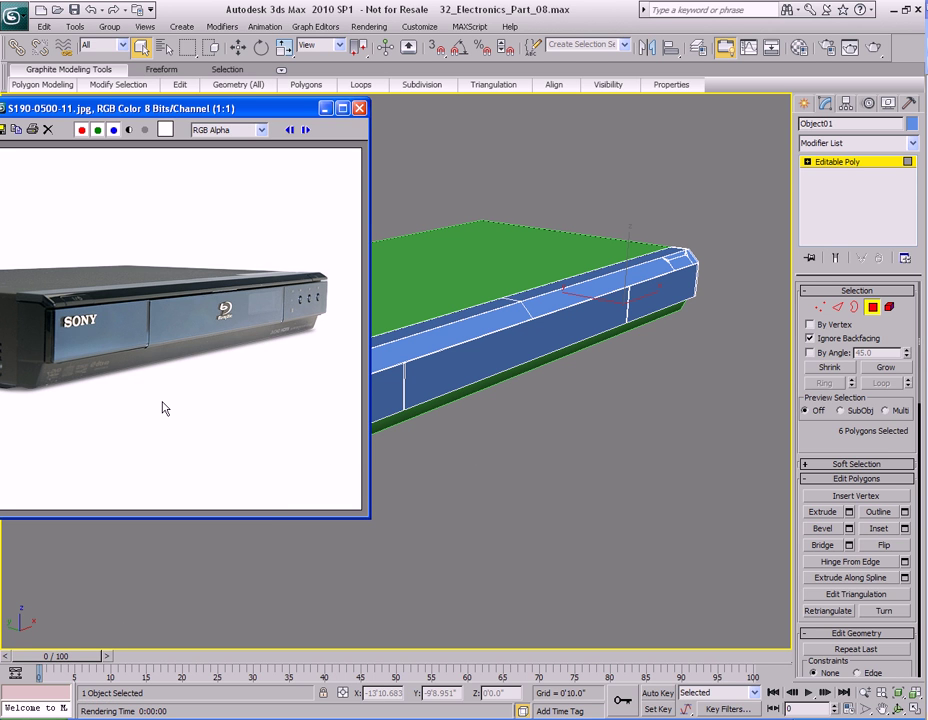